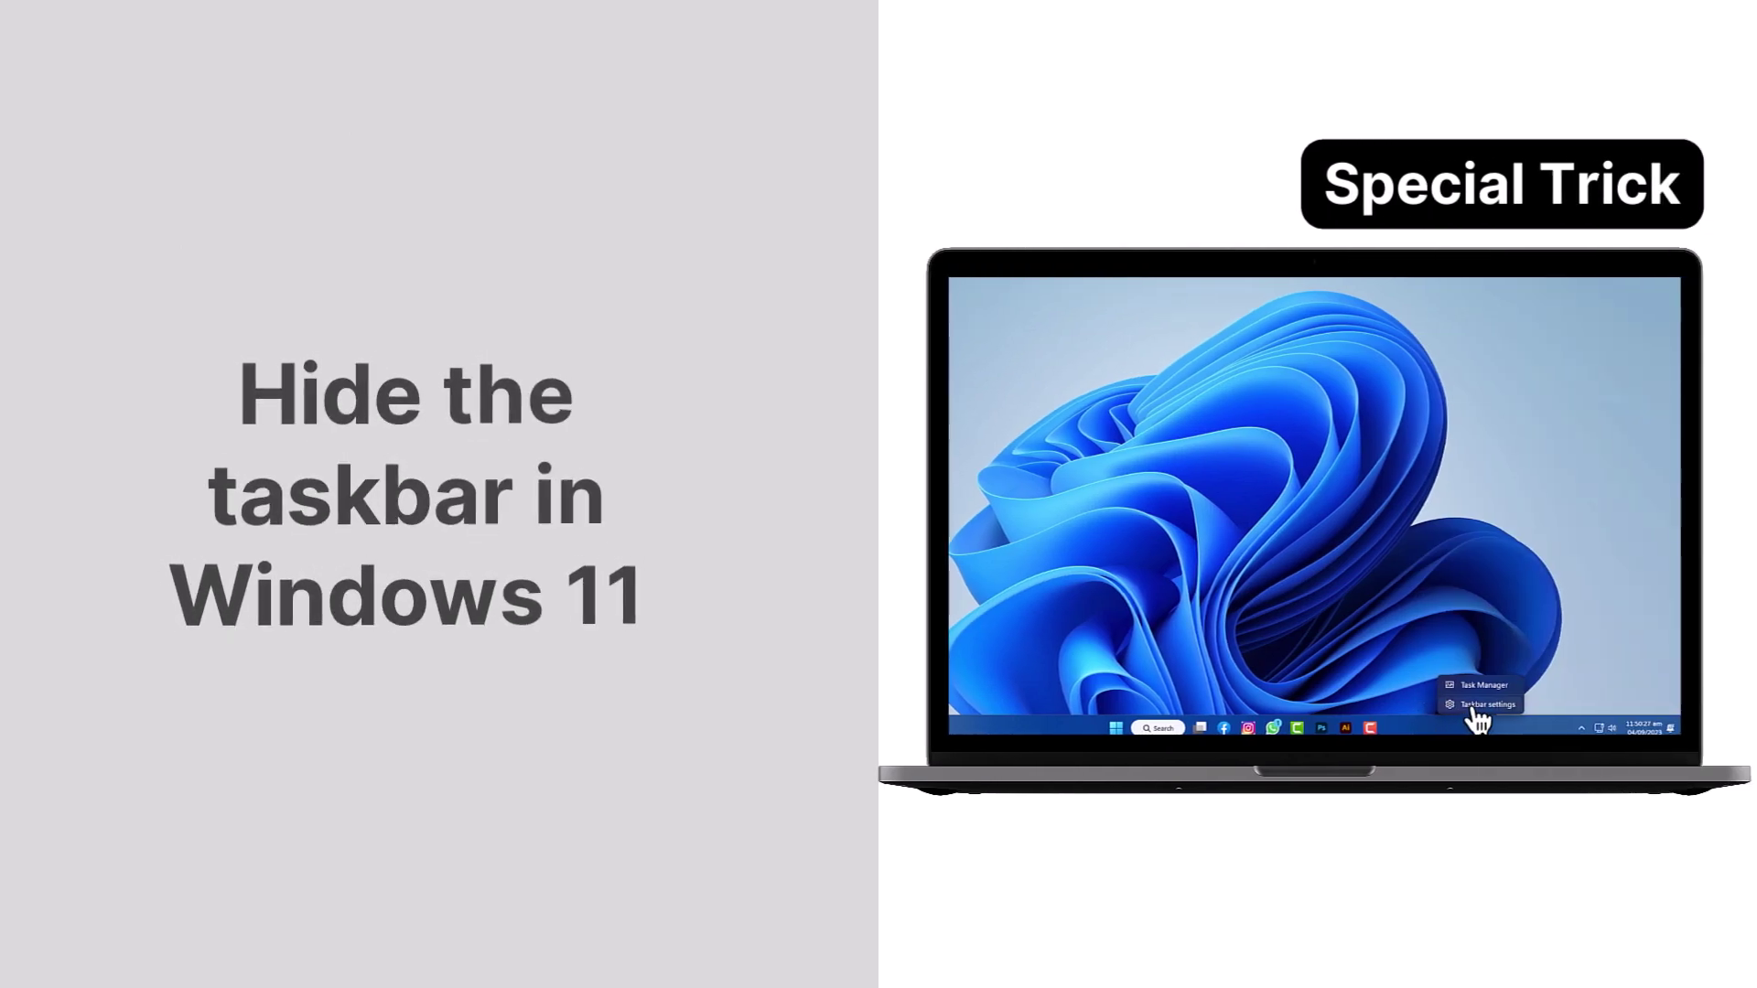
Step: Preview opening Taskbar settings and expanding its behaviour options, then return to the desktop
click(1478, 710)
click(1236, 673)
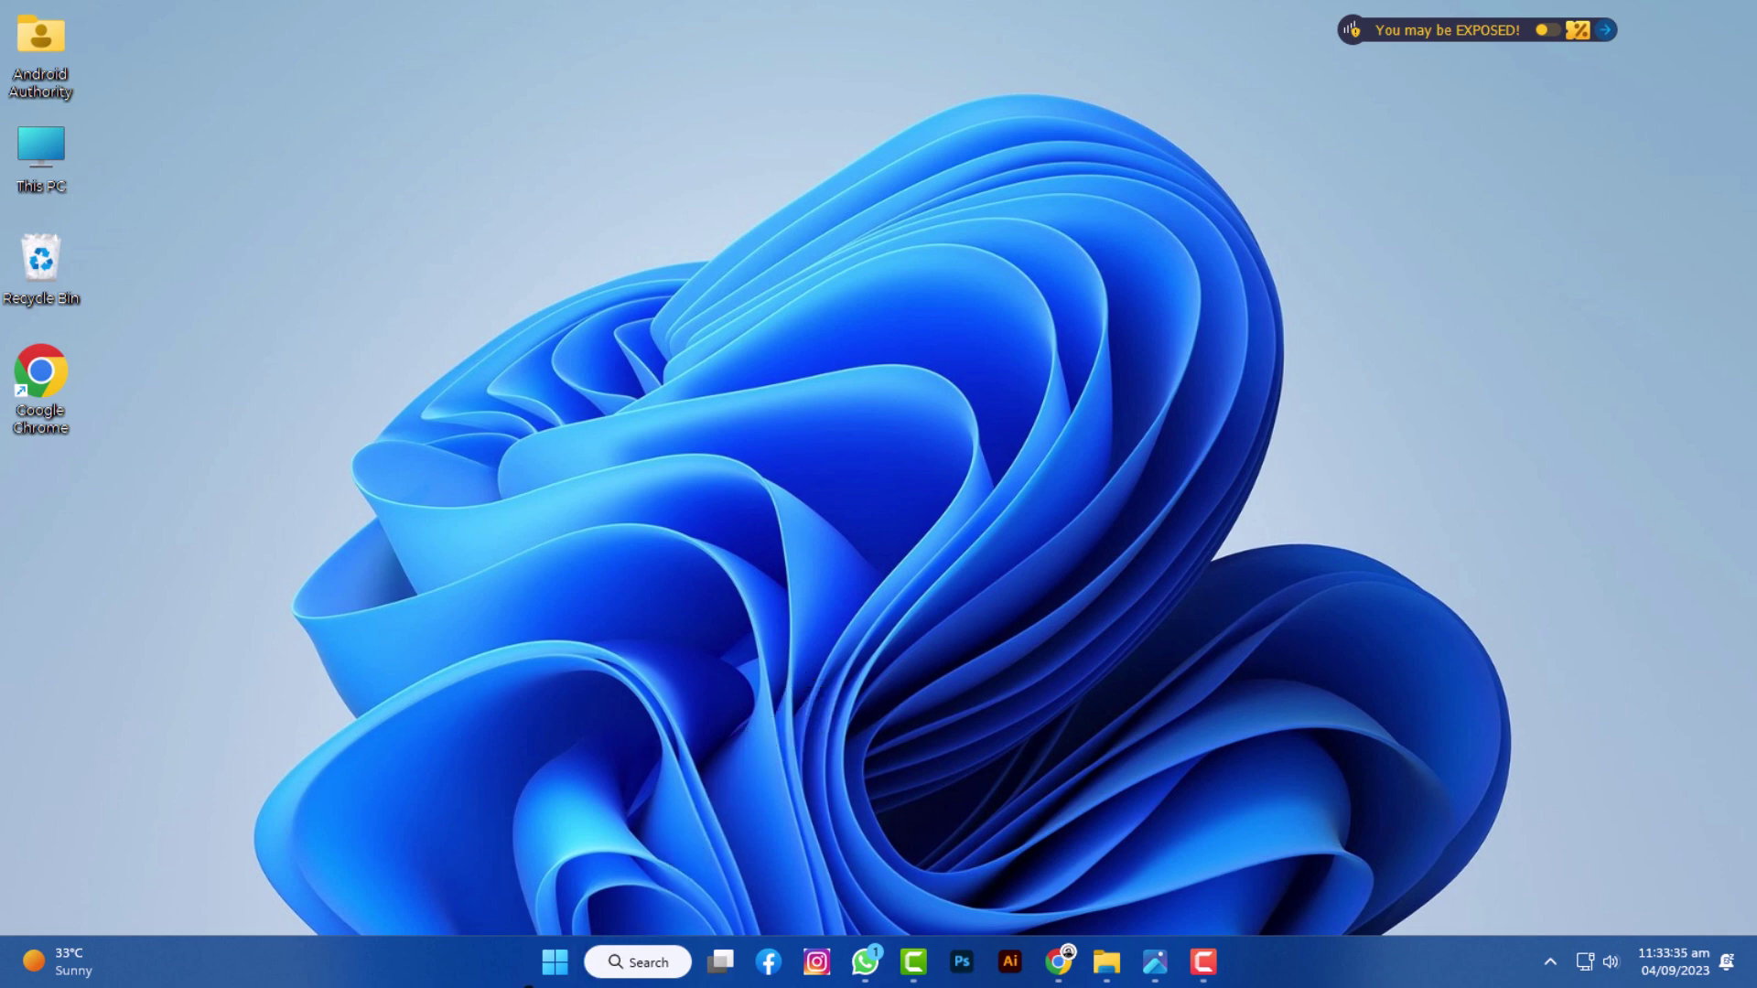
Step: Open Settings from Start and go to Personalization > Taskbar
click(556, 965)
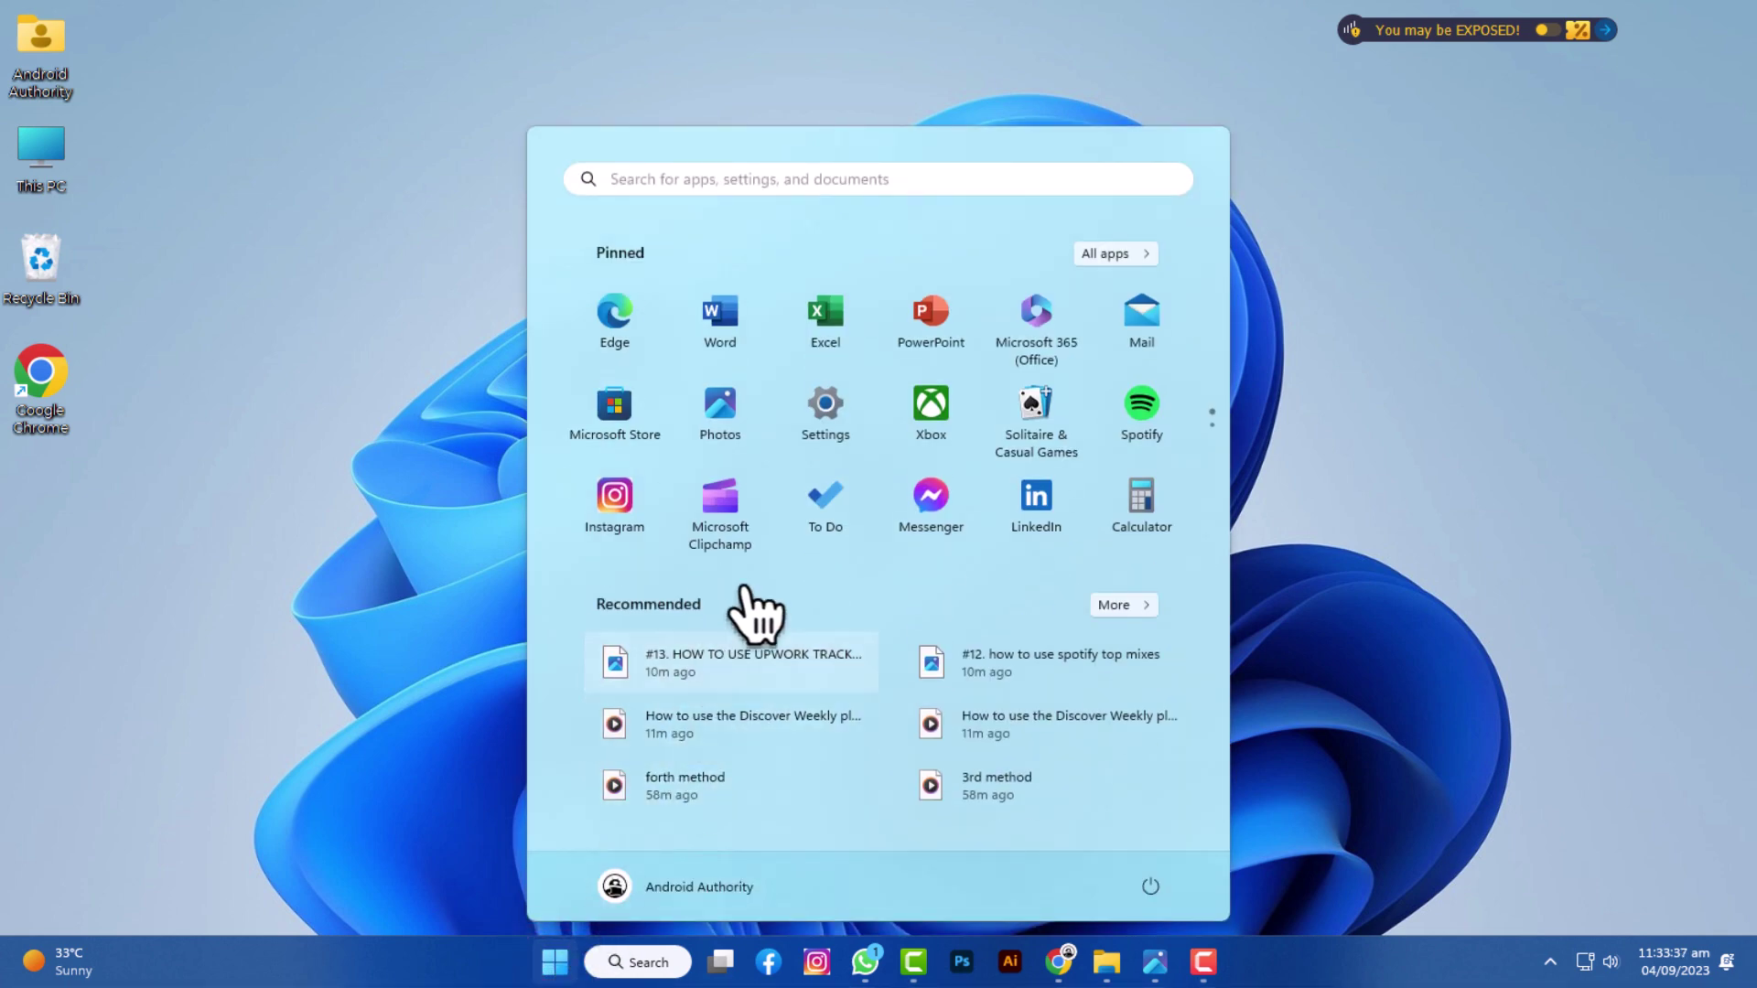
click(828, 442)
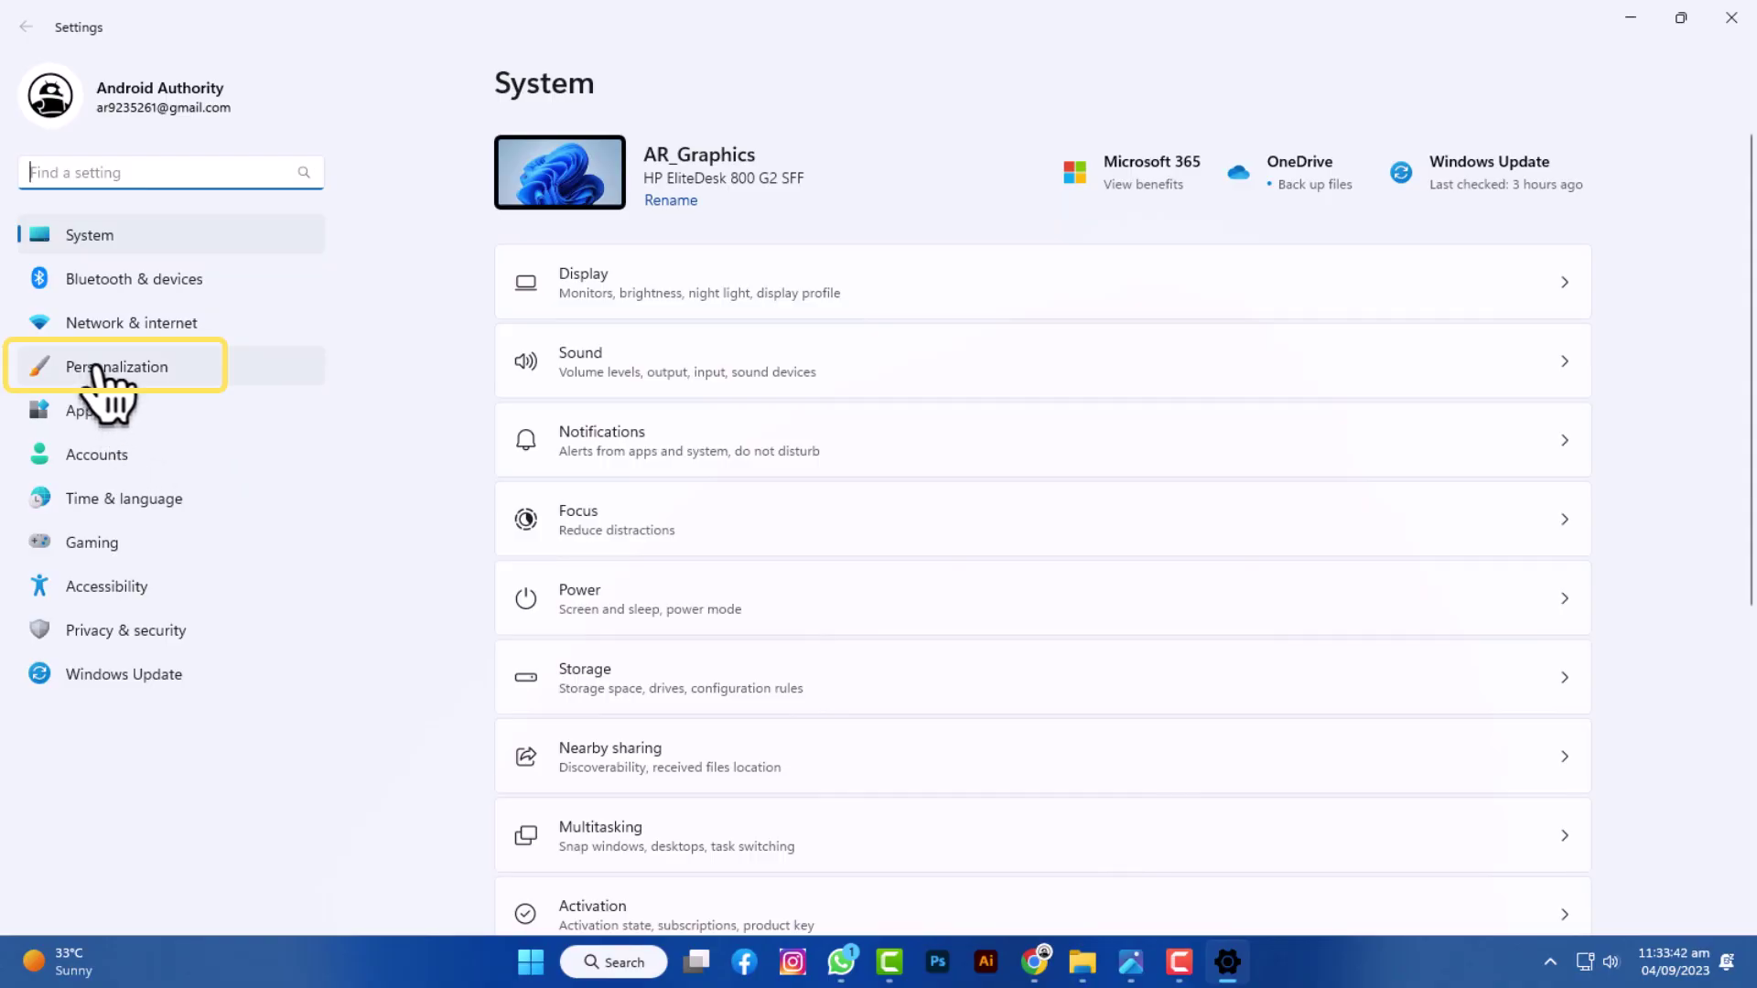
click(96, 369)
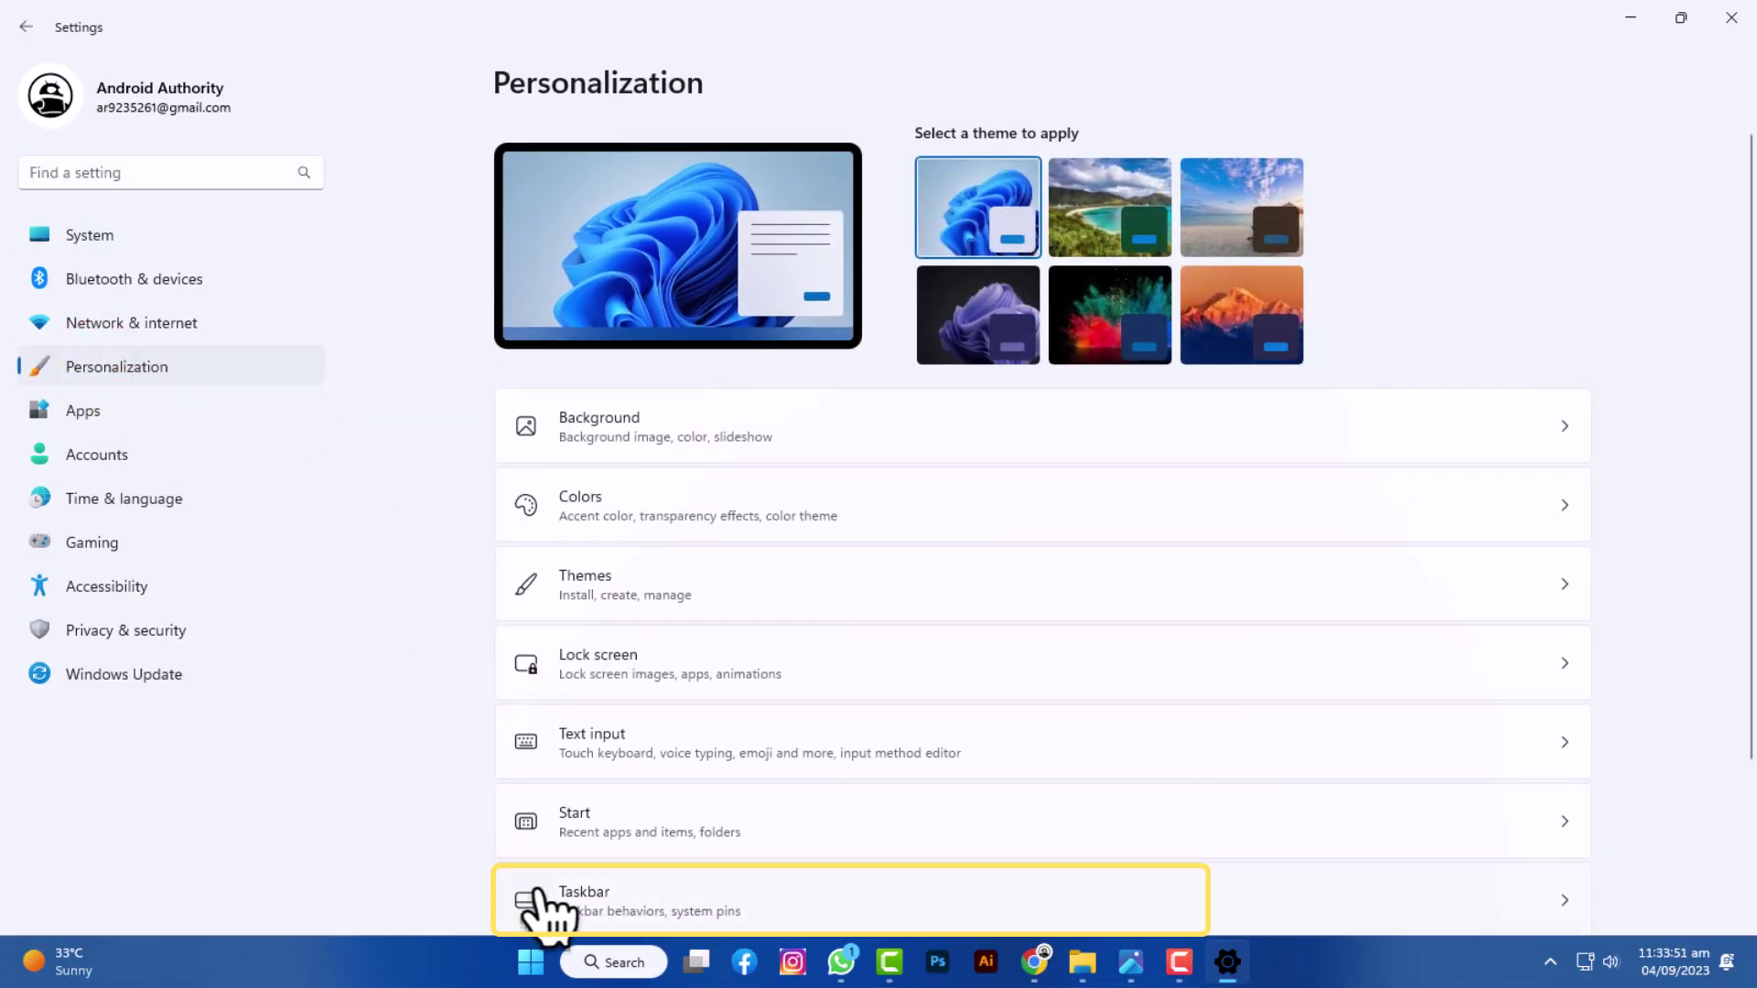
click(571, 900)
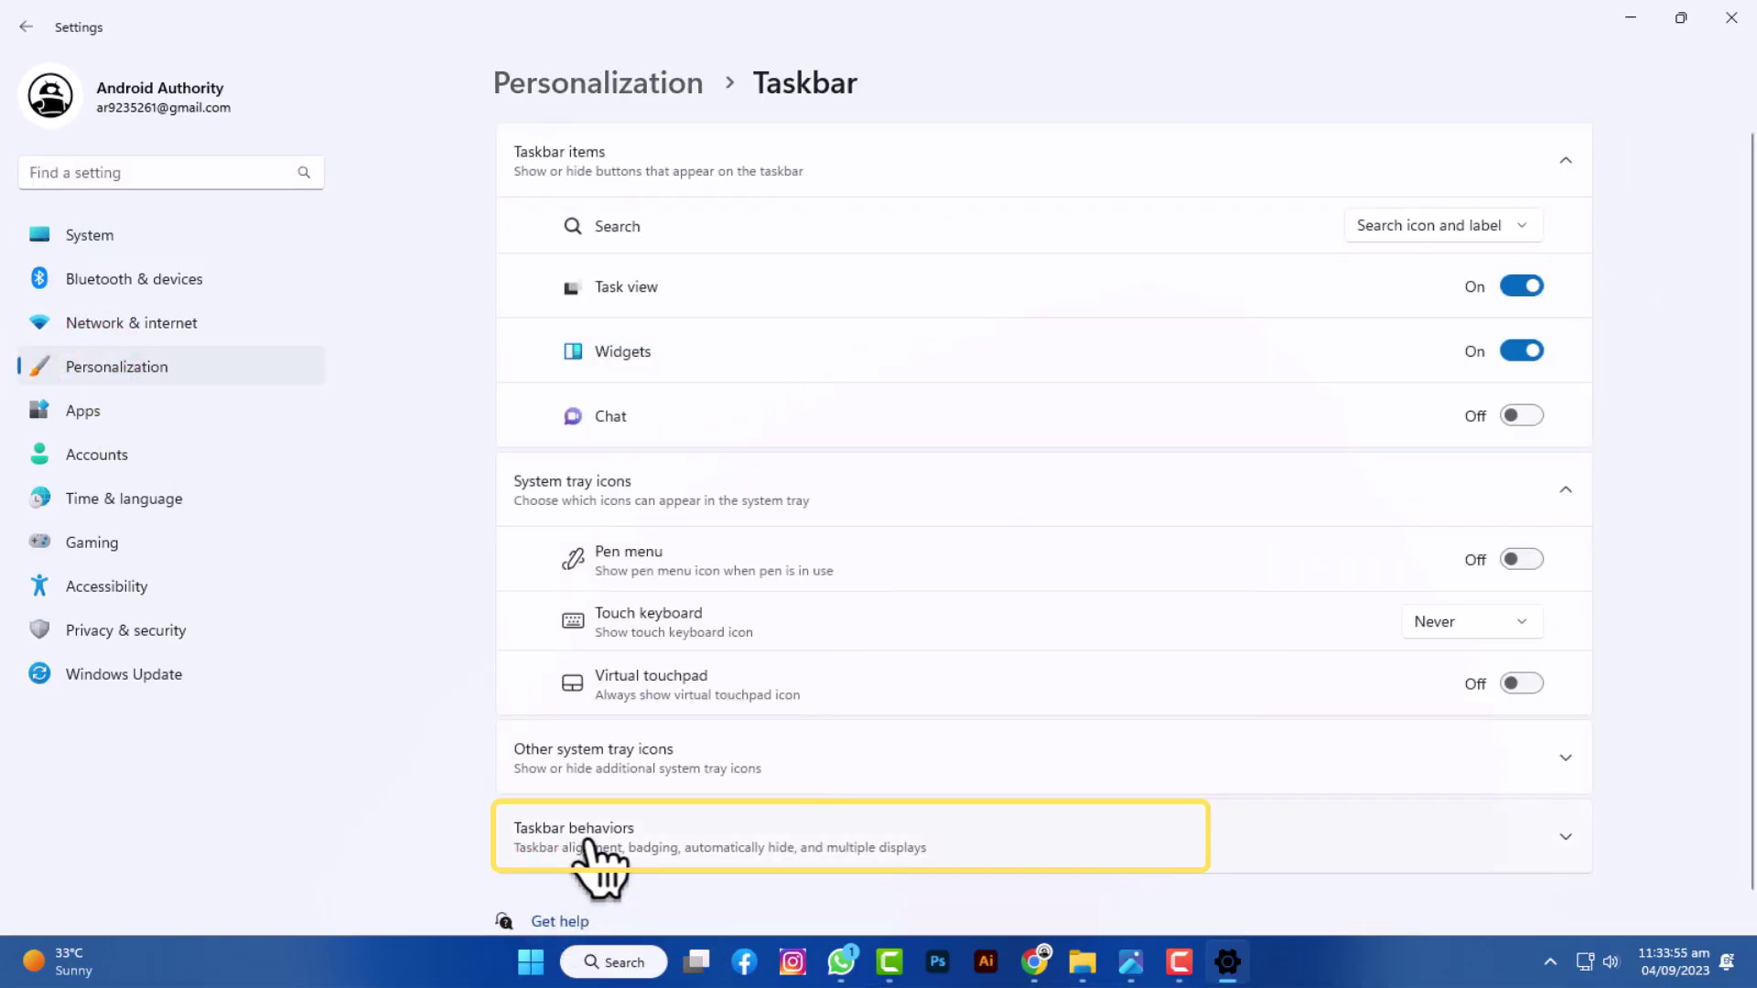
Step: Under Taskbar behaviors, set Combine taskbar buttons to Never
click(593, 849)
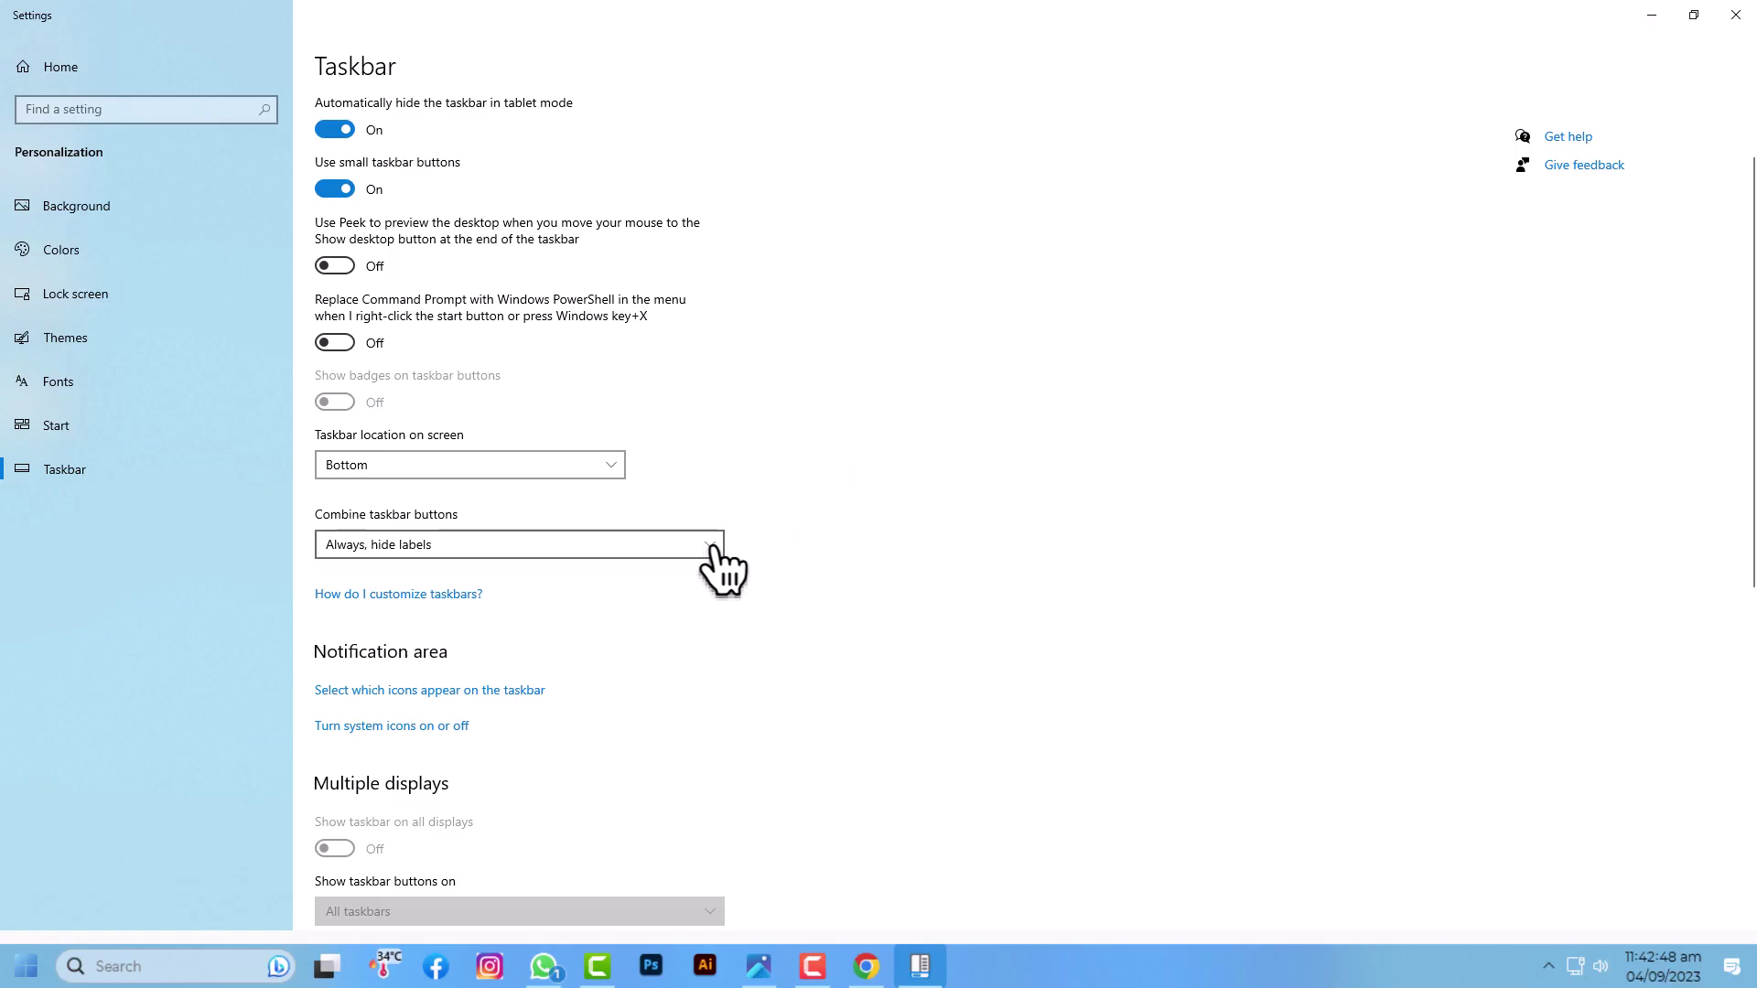
click(714, 549)
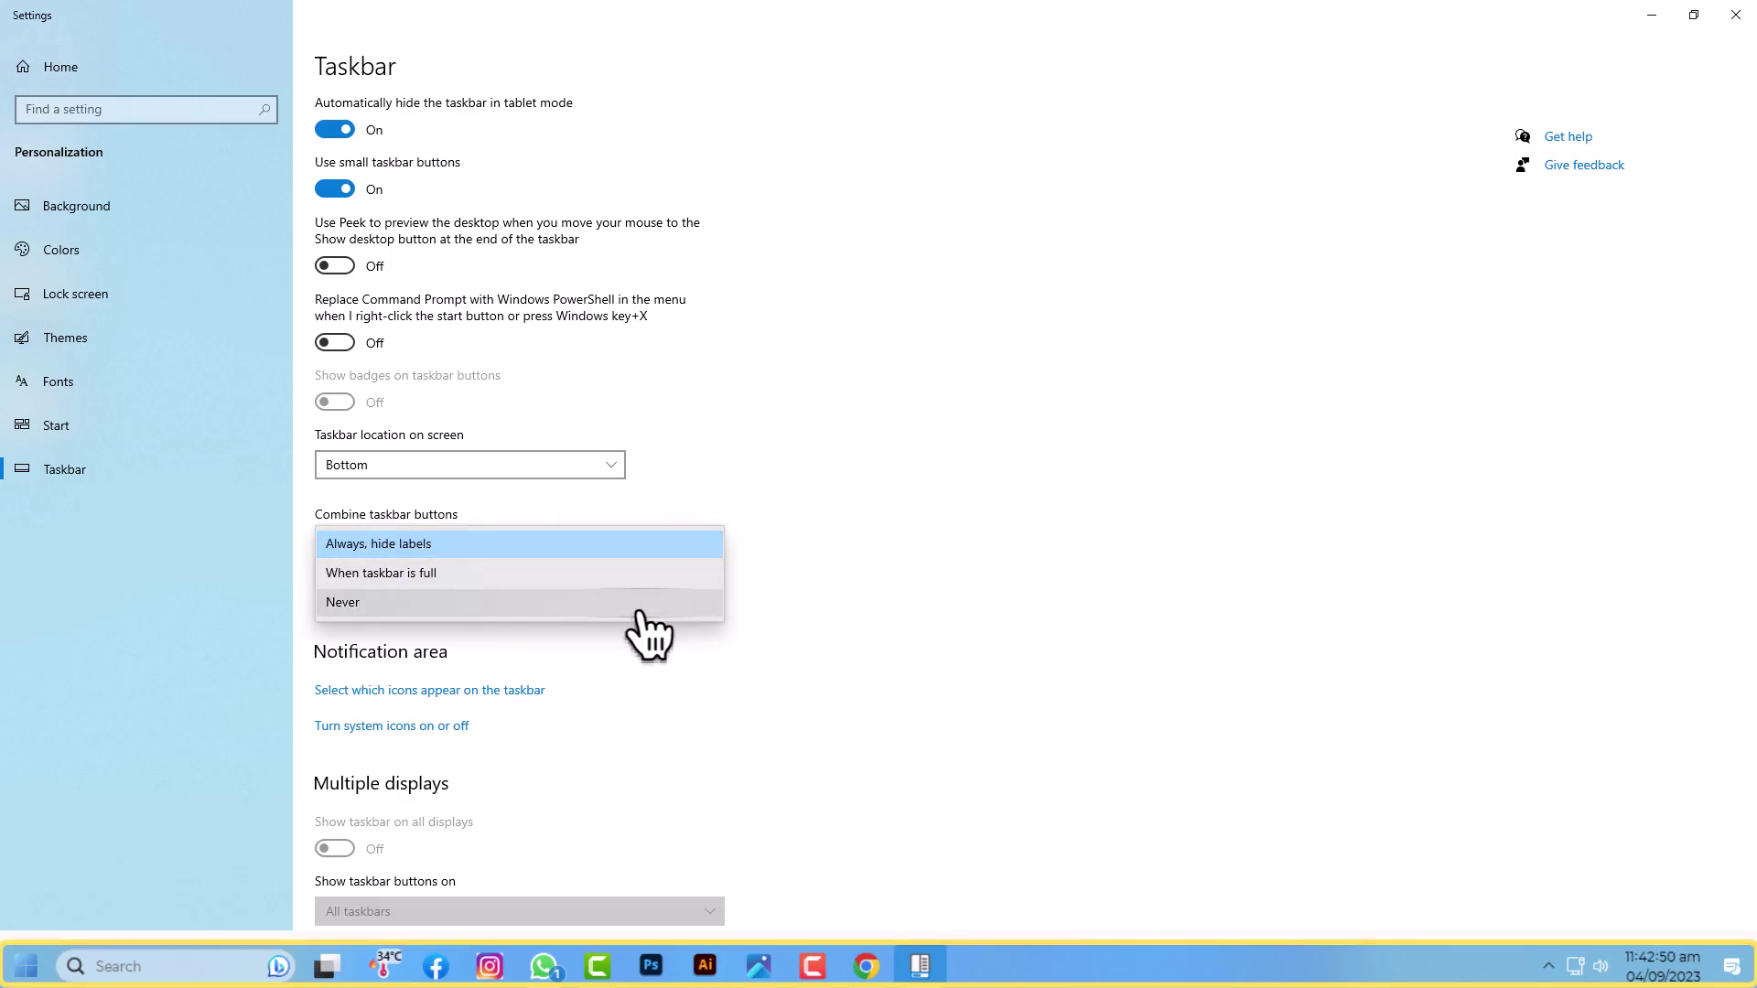
click(640, 612)
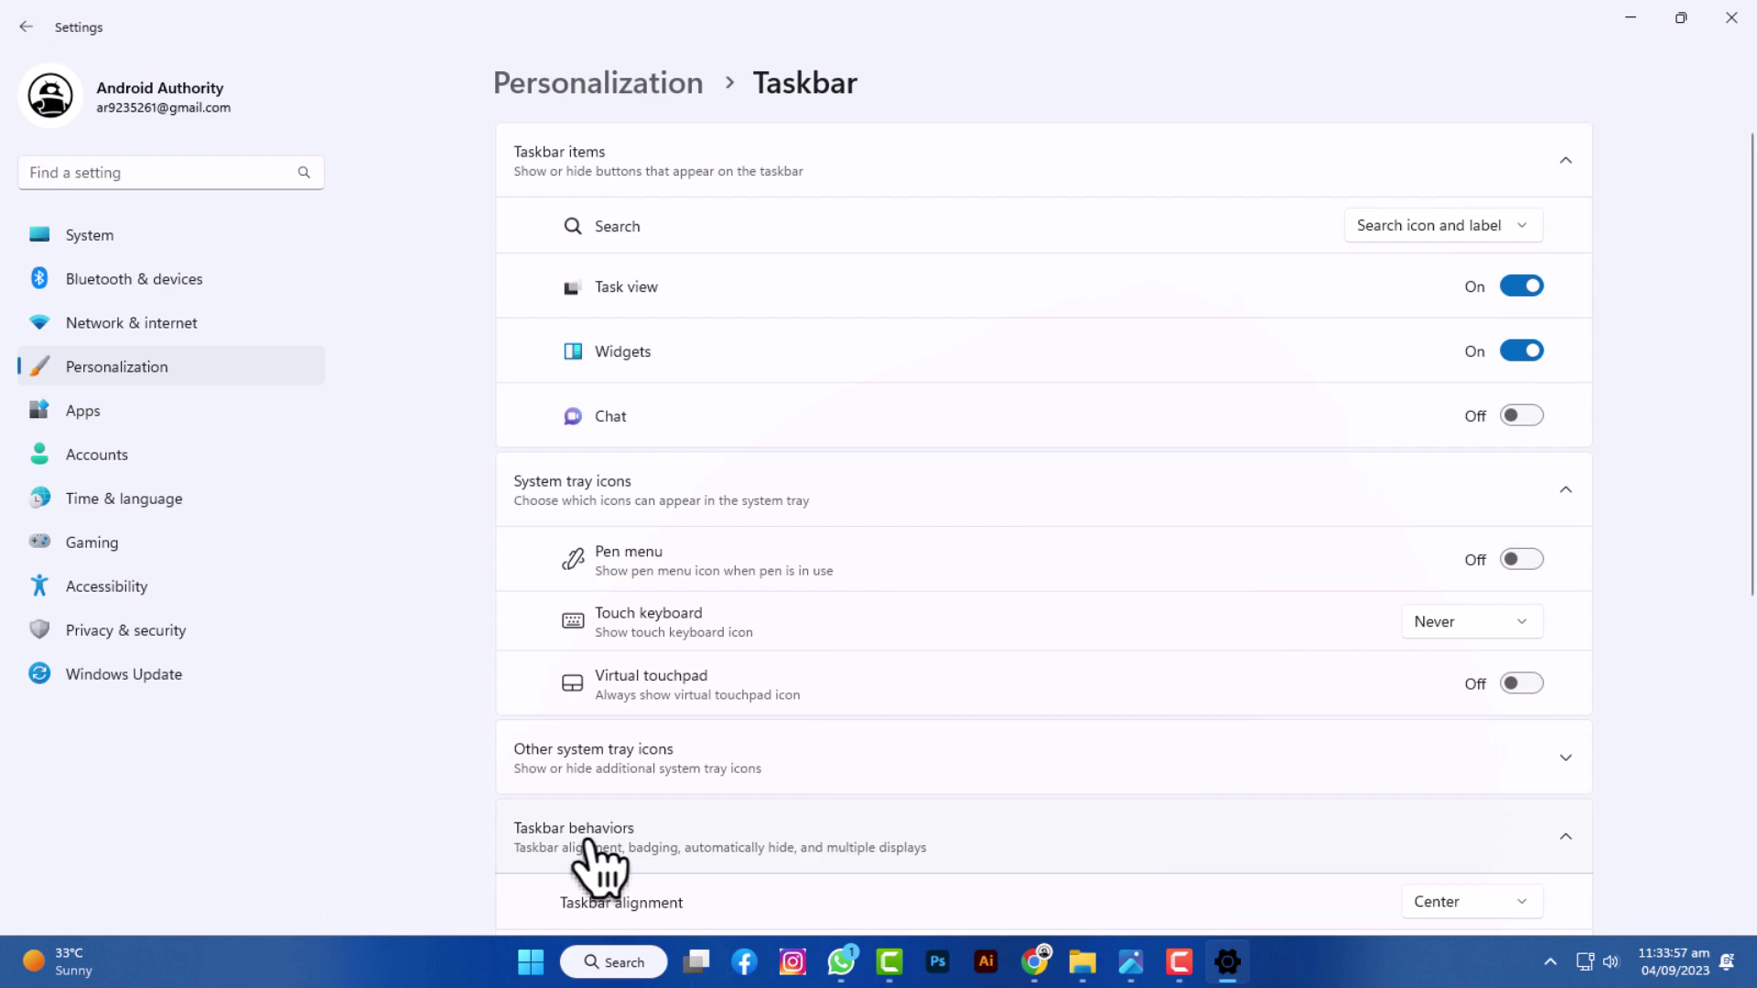
scroll(600, 862, down, 5)
scroll(596, 865, down, 1)
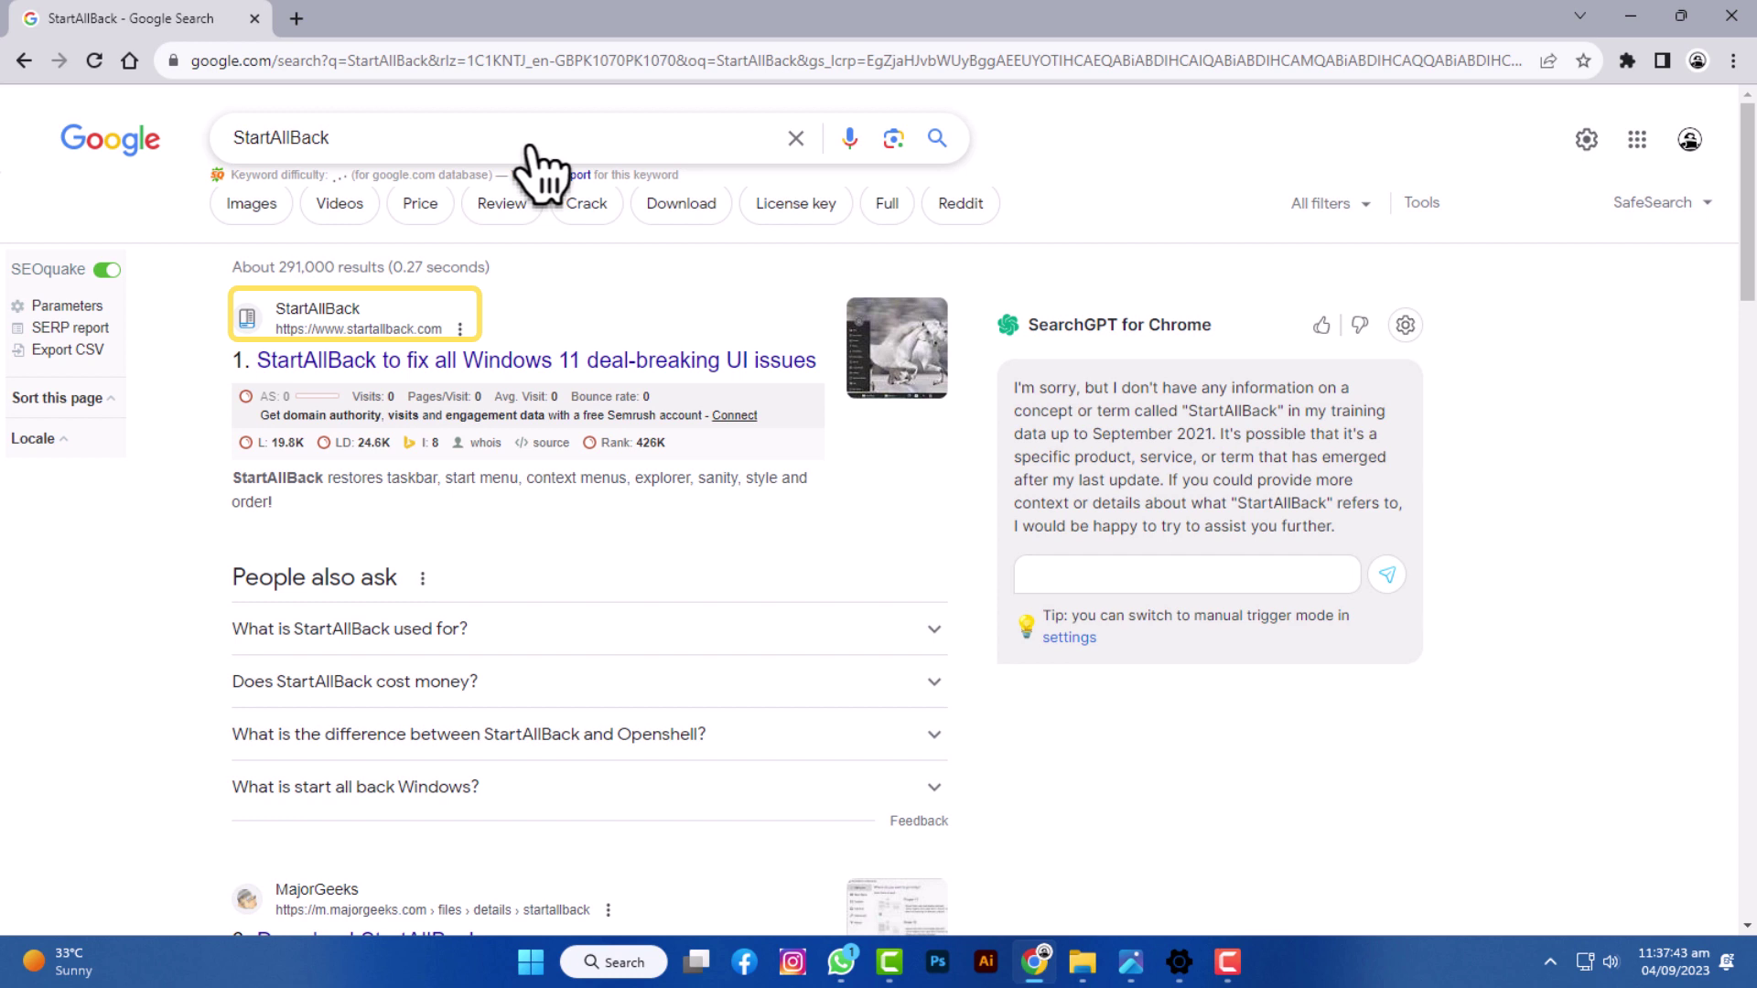
Step: Open startallback.com from the search results, download v3.6.12, and run the installer
click(515, 363)
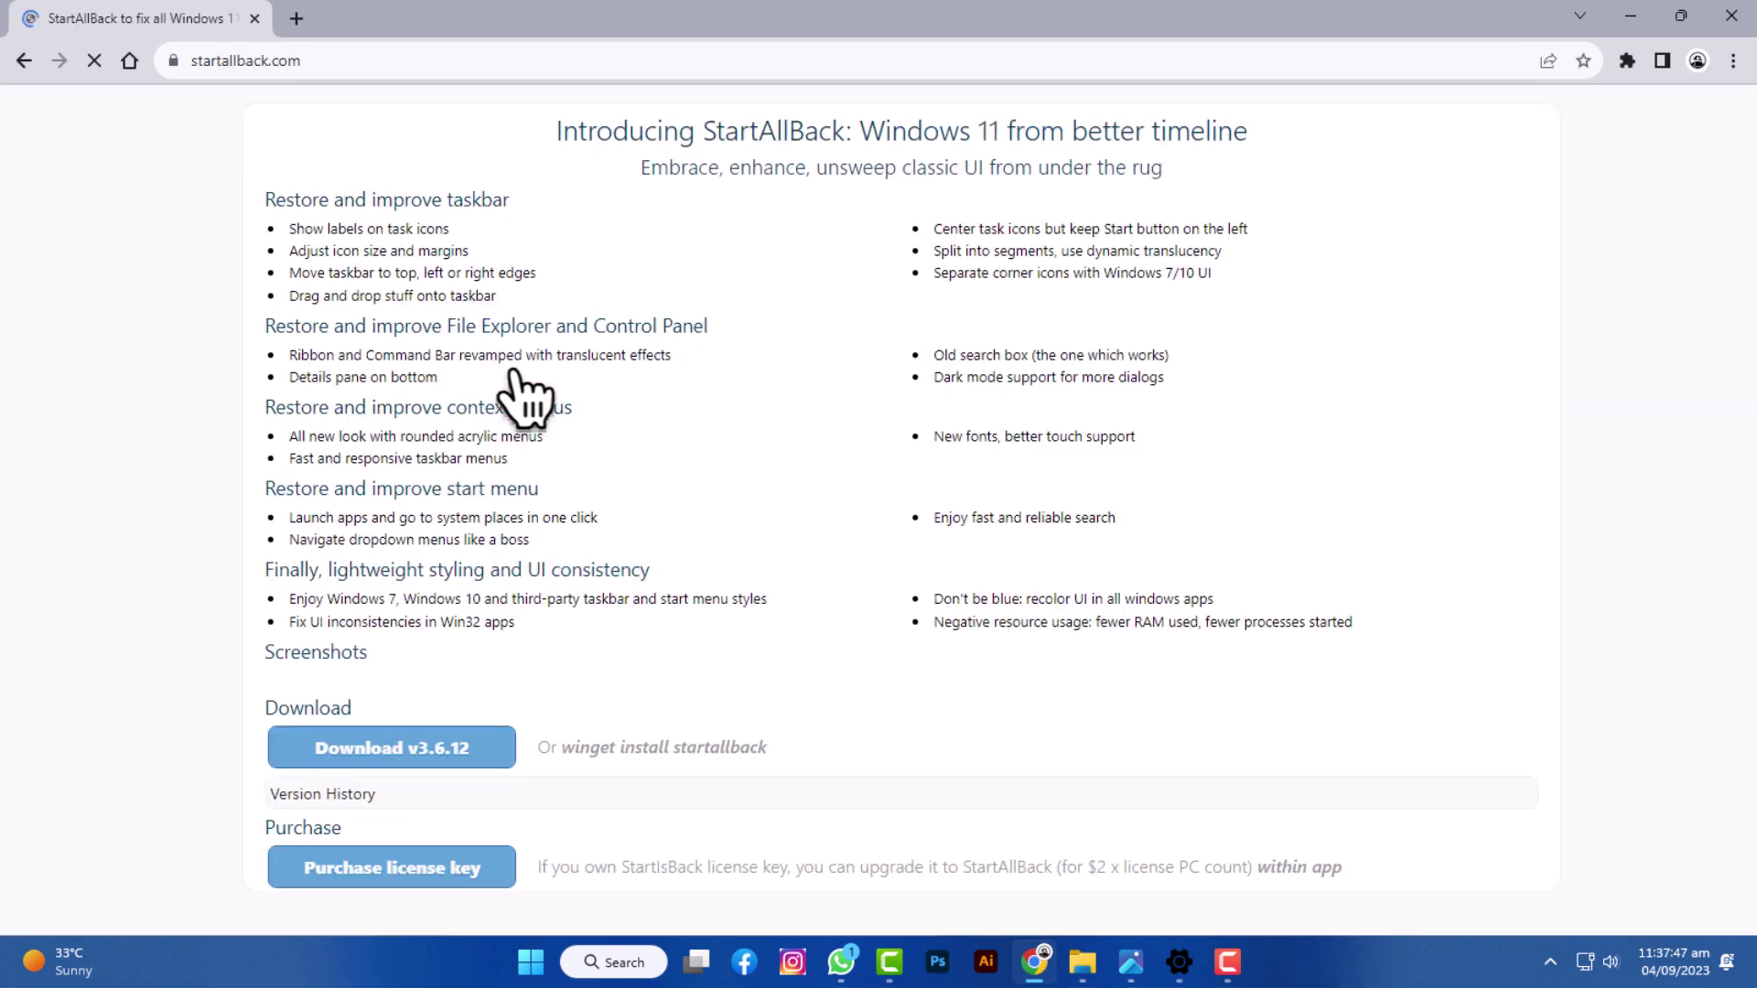
scroll(453, 645, down, 1)
click(400, 751)
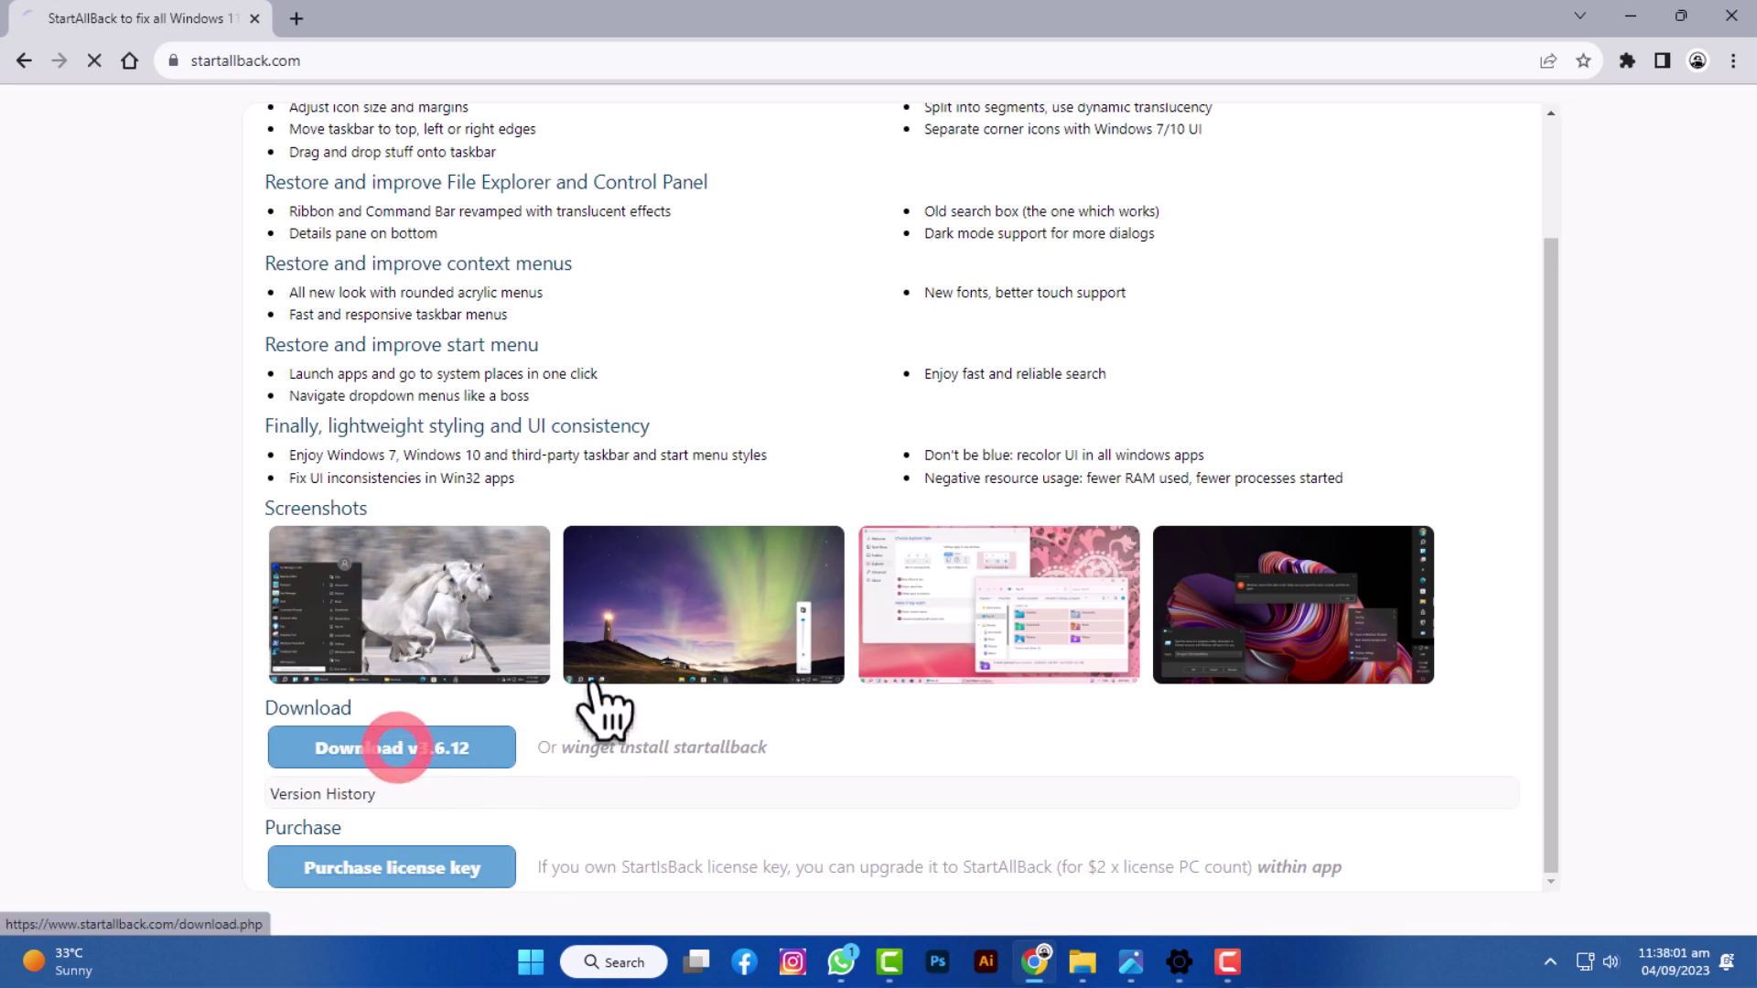
click(693, 550)
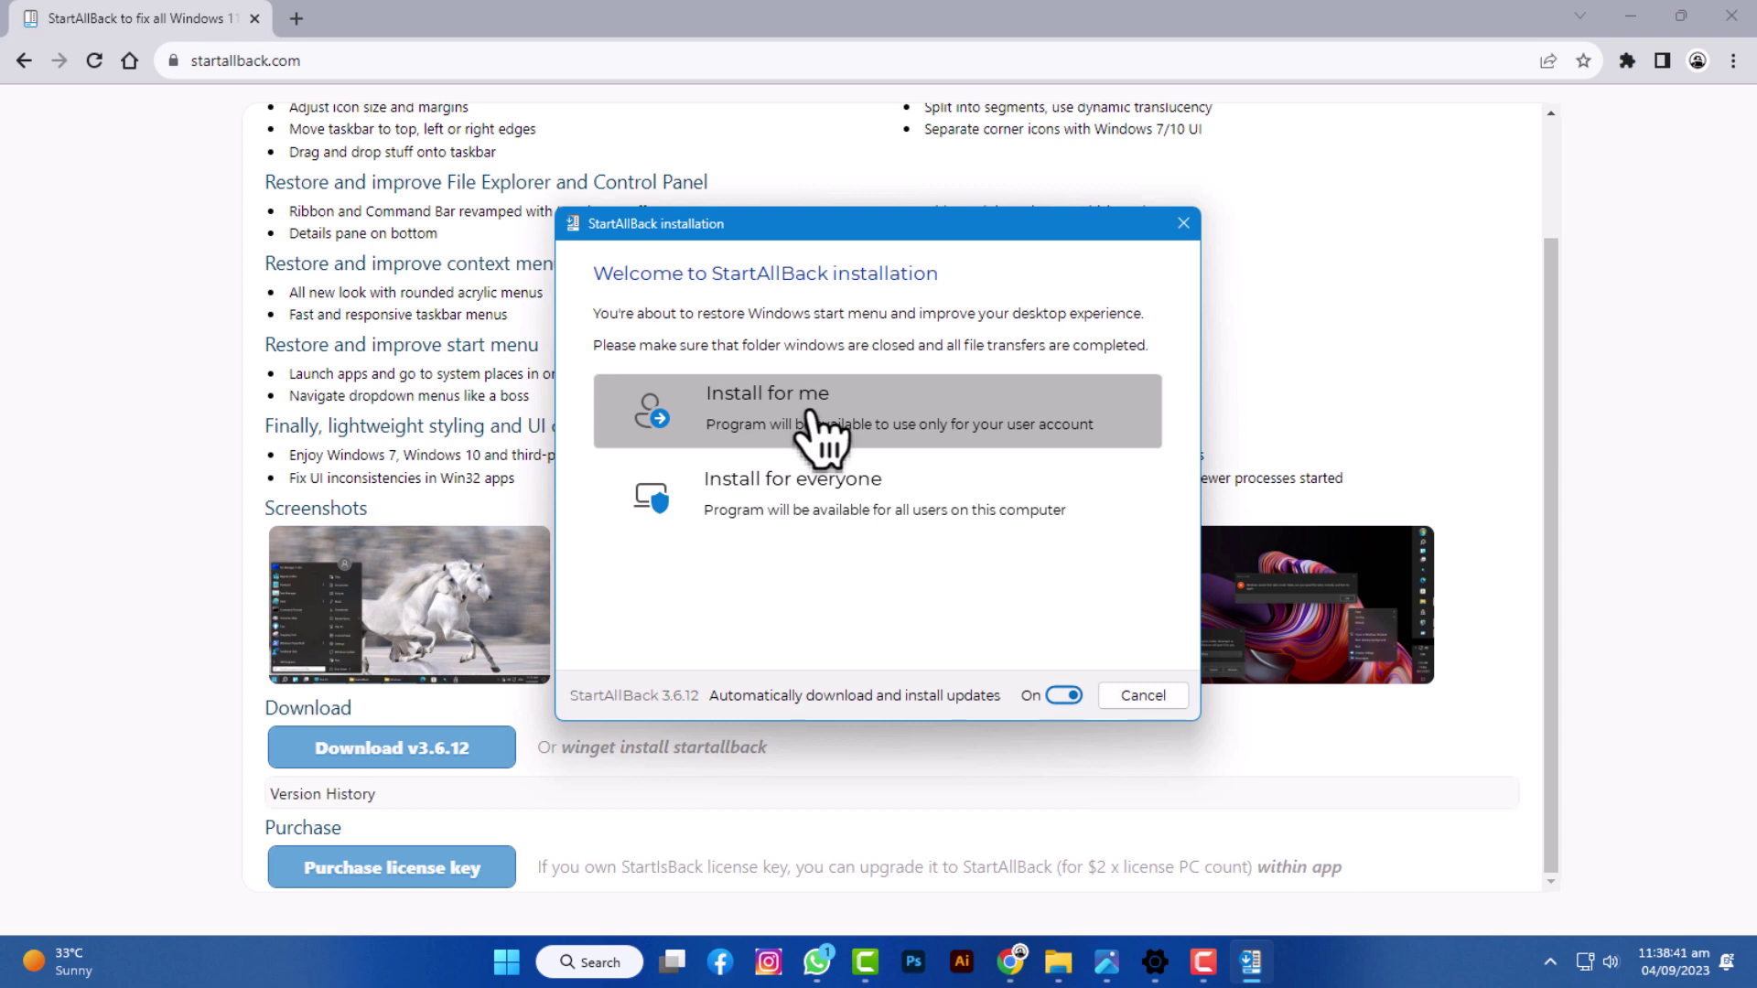
Step: Install StartAllBack for the current user only with 'Install for me'
click(824, 433)
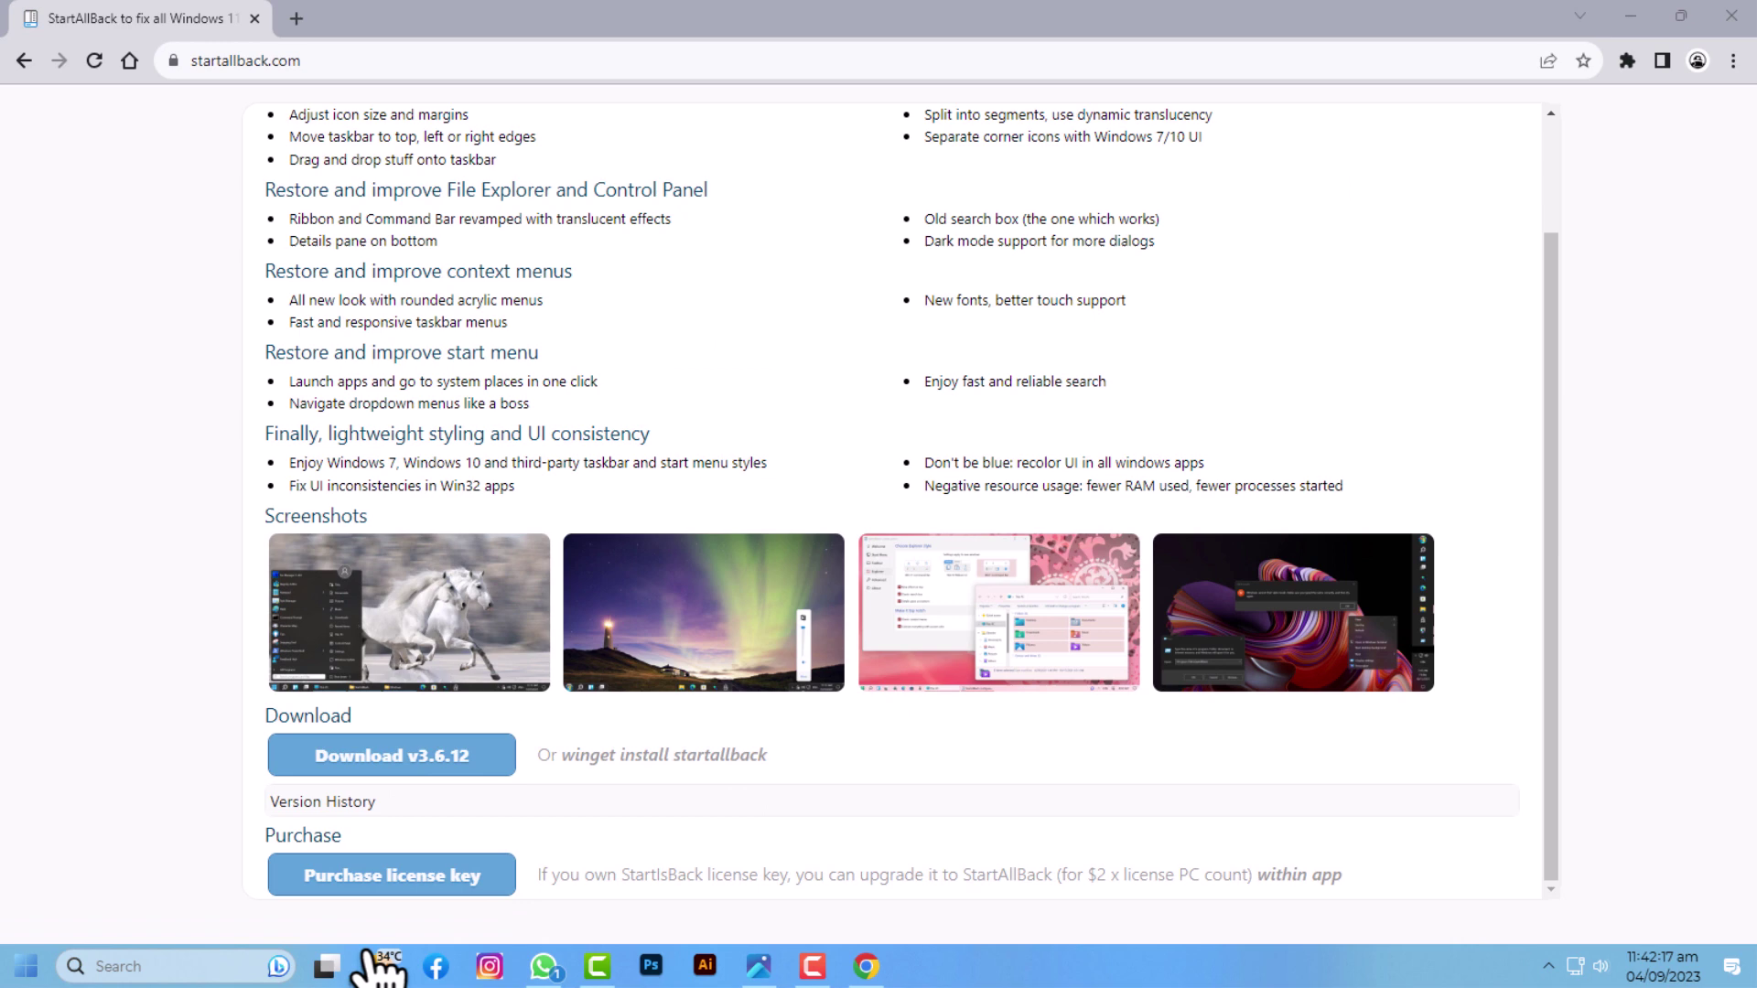
Step: Open StartAllBack configuration through Properties in the Start button's right-click menu
right_click(25, 972)
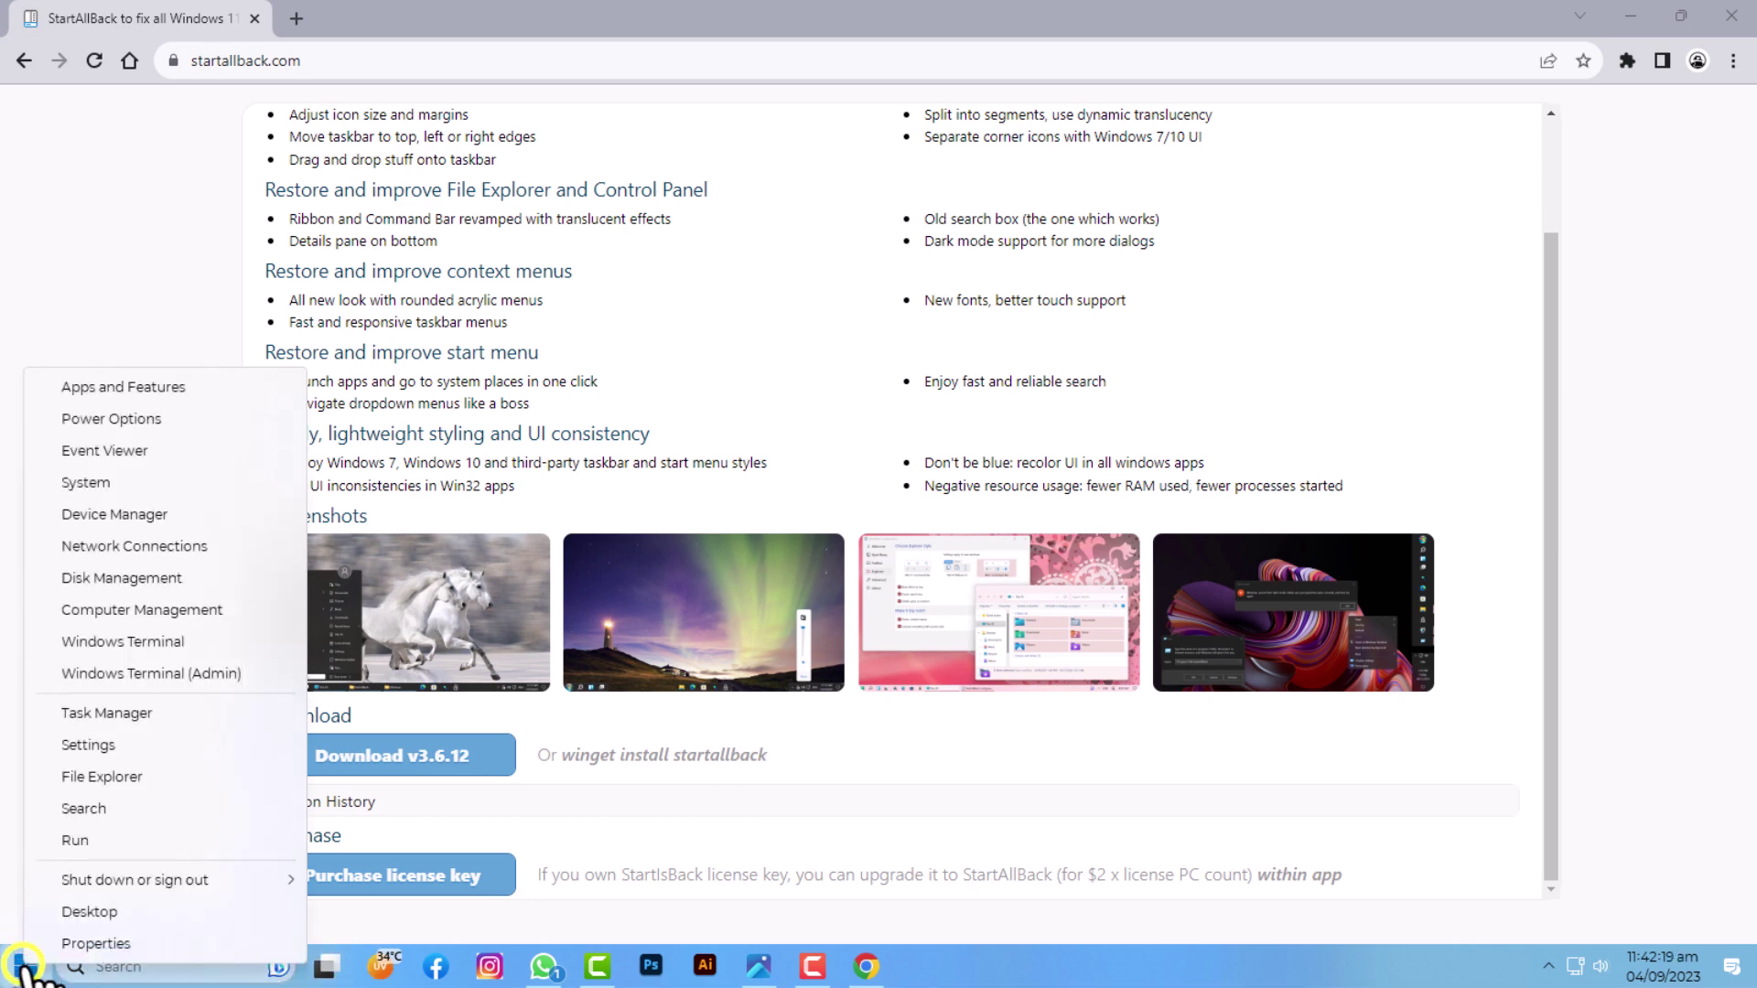
click(96, 961)
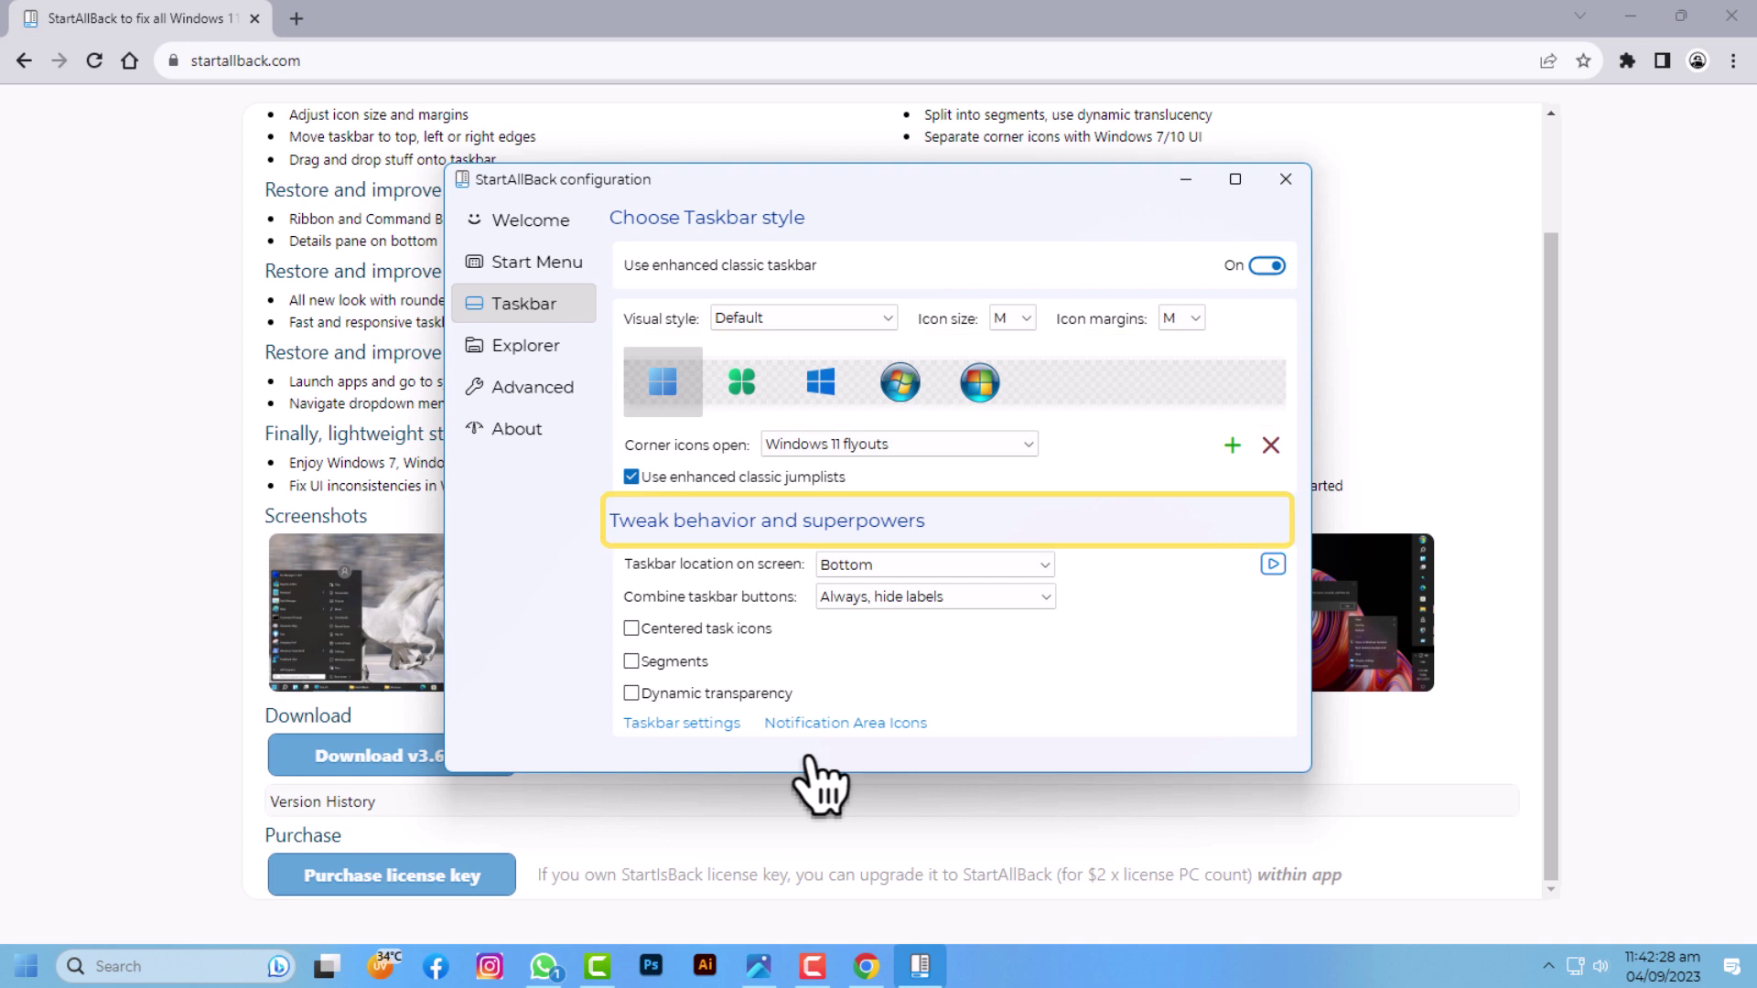
Step: Set StartAllBack's Combine taskbar buttons to Never and move to the Start Menu section
click(997, 597)
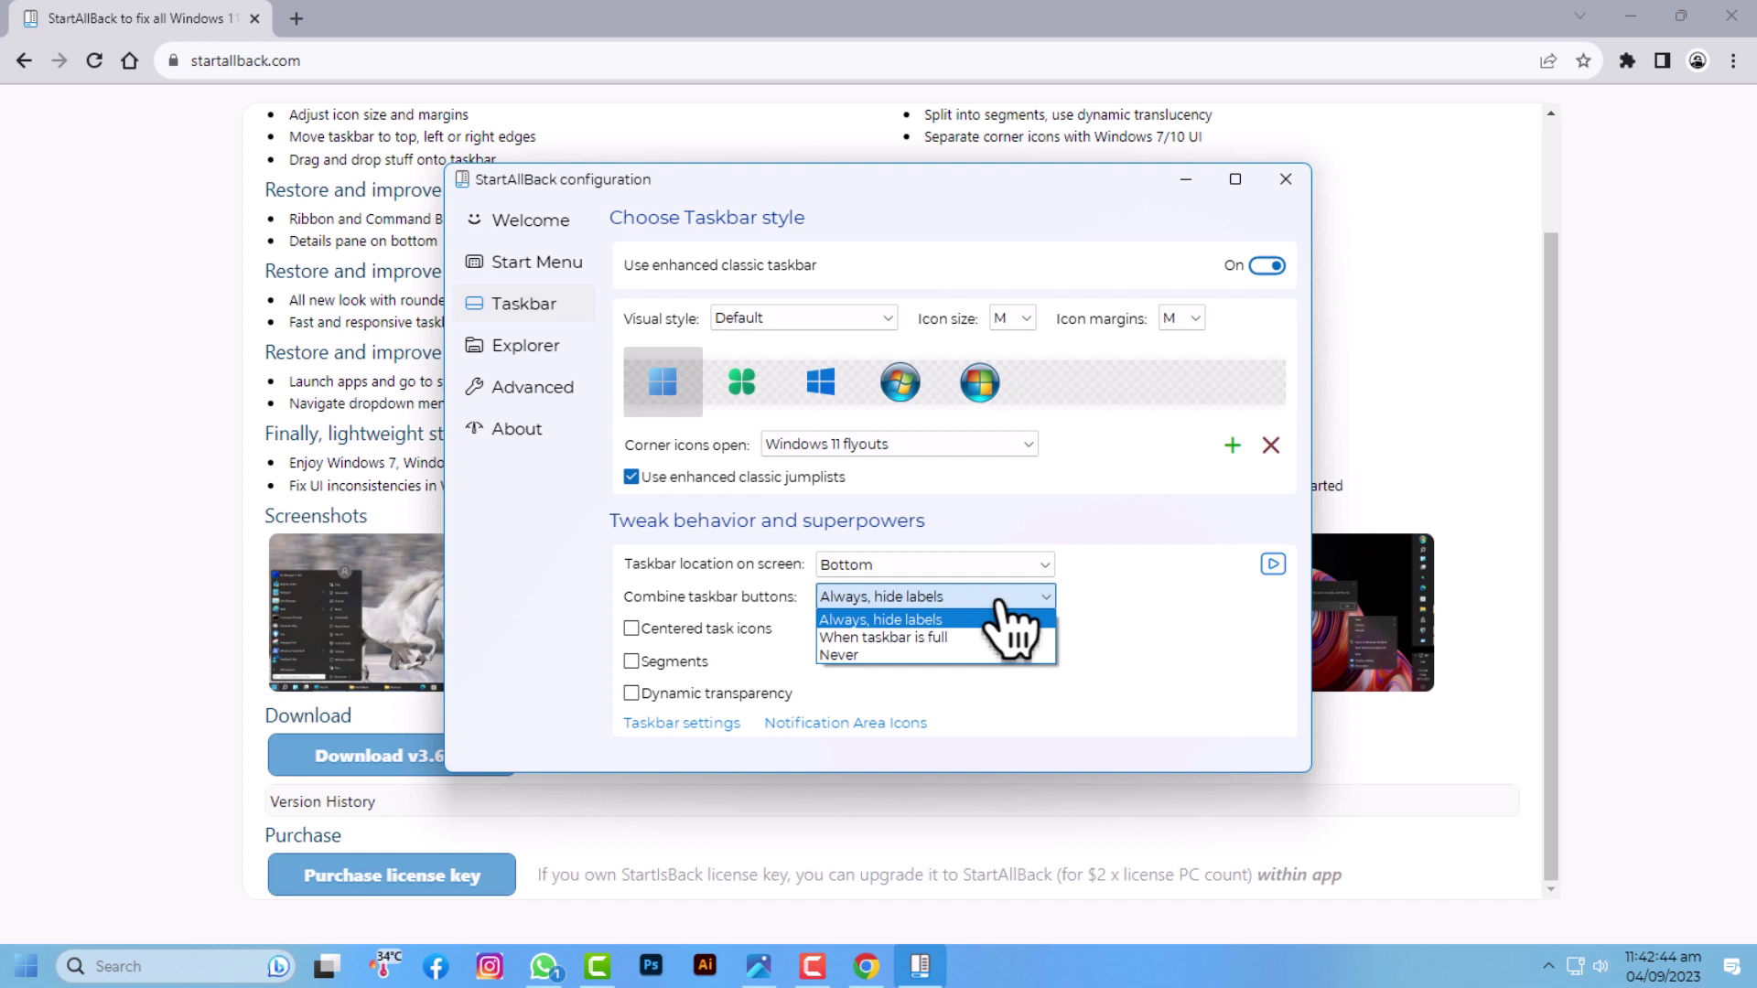
click(978, 656)
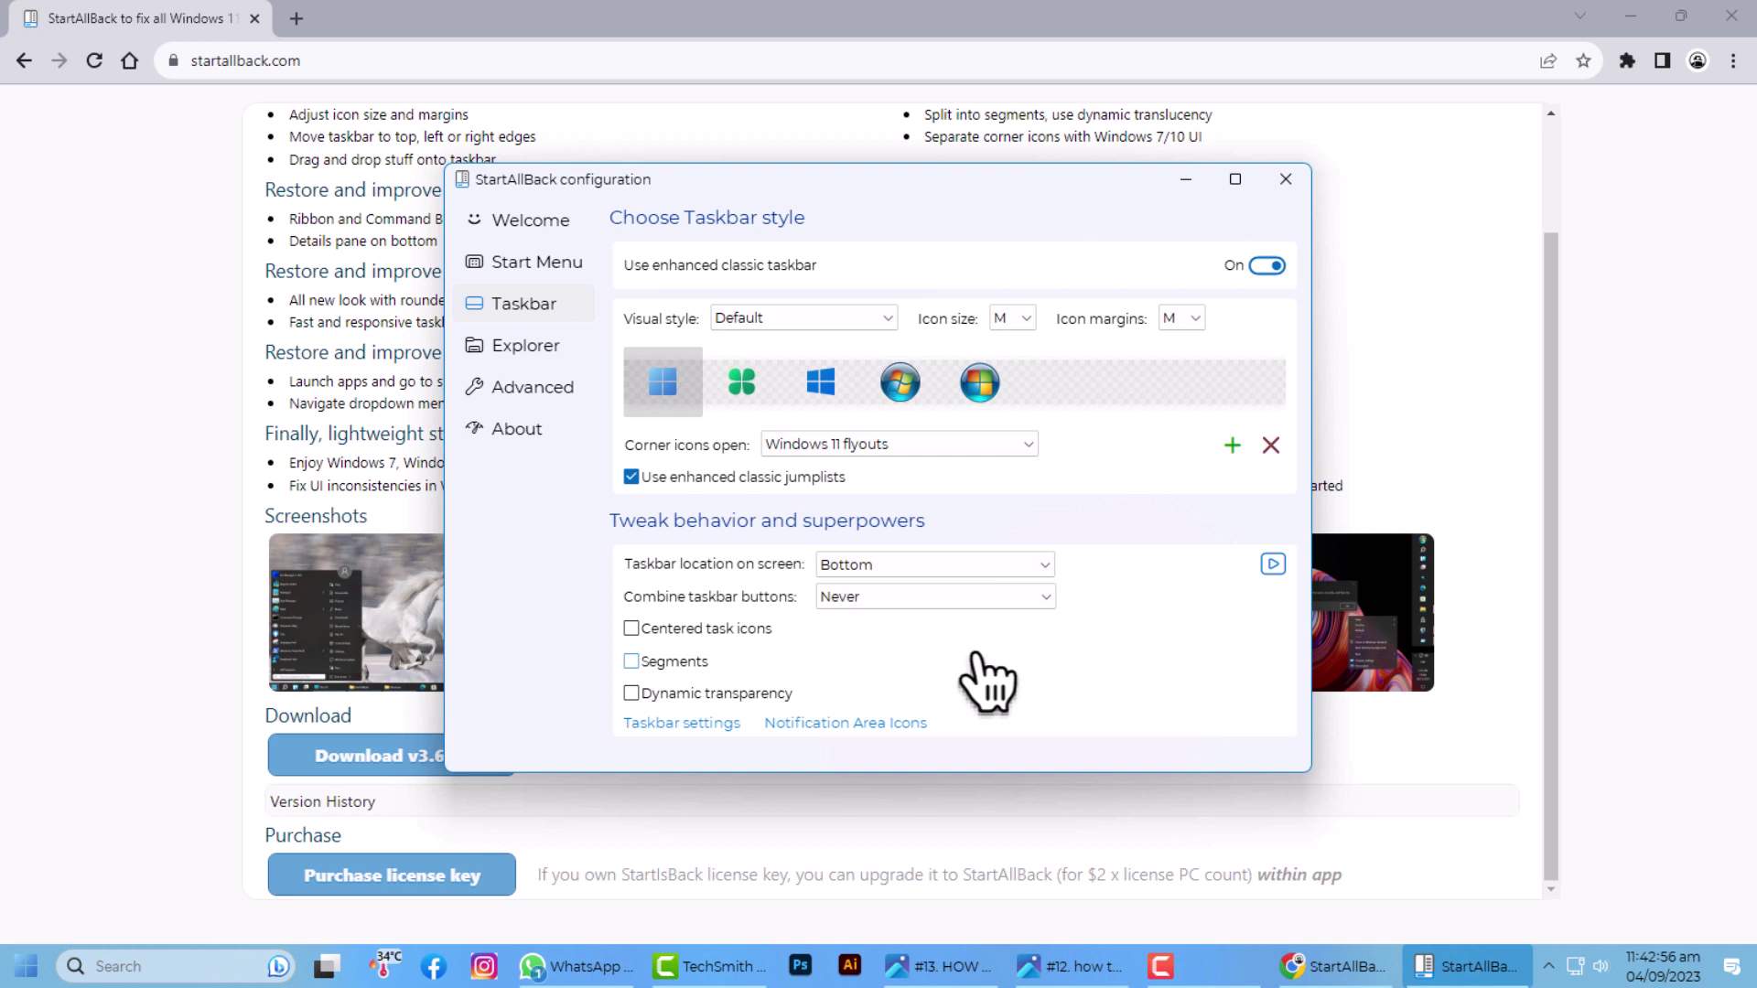
click(537, 265)
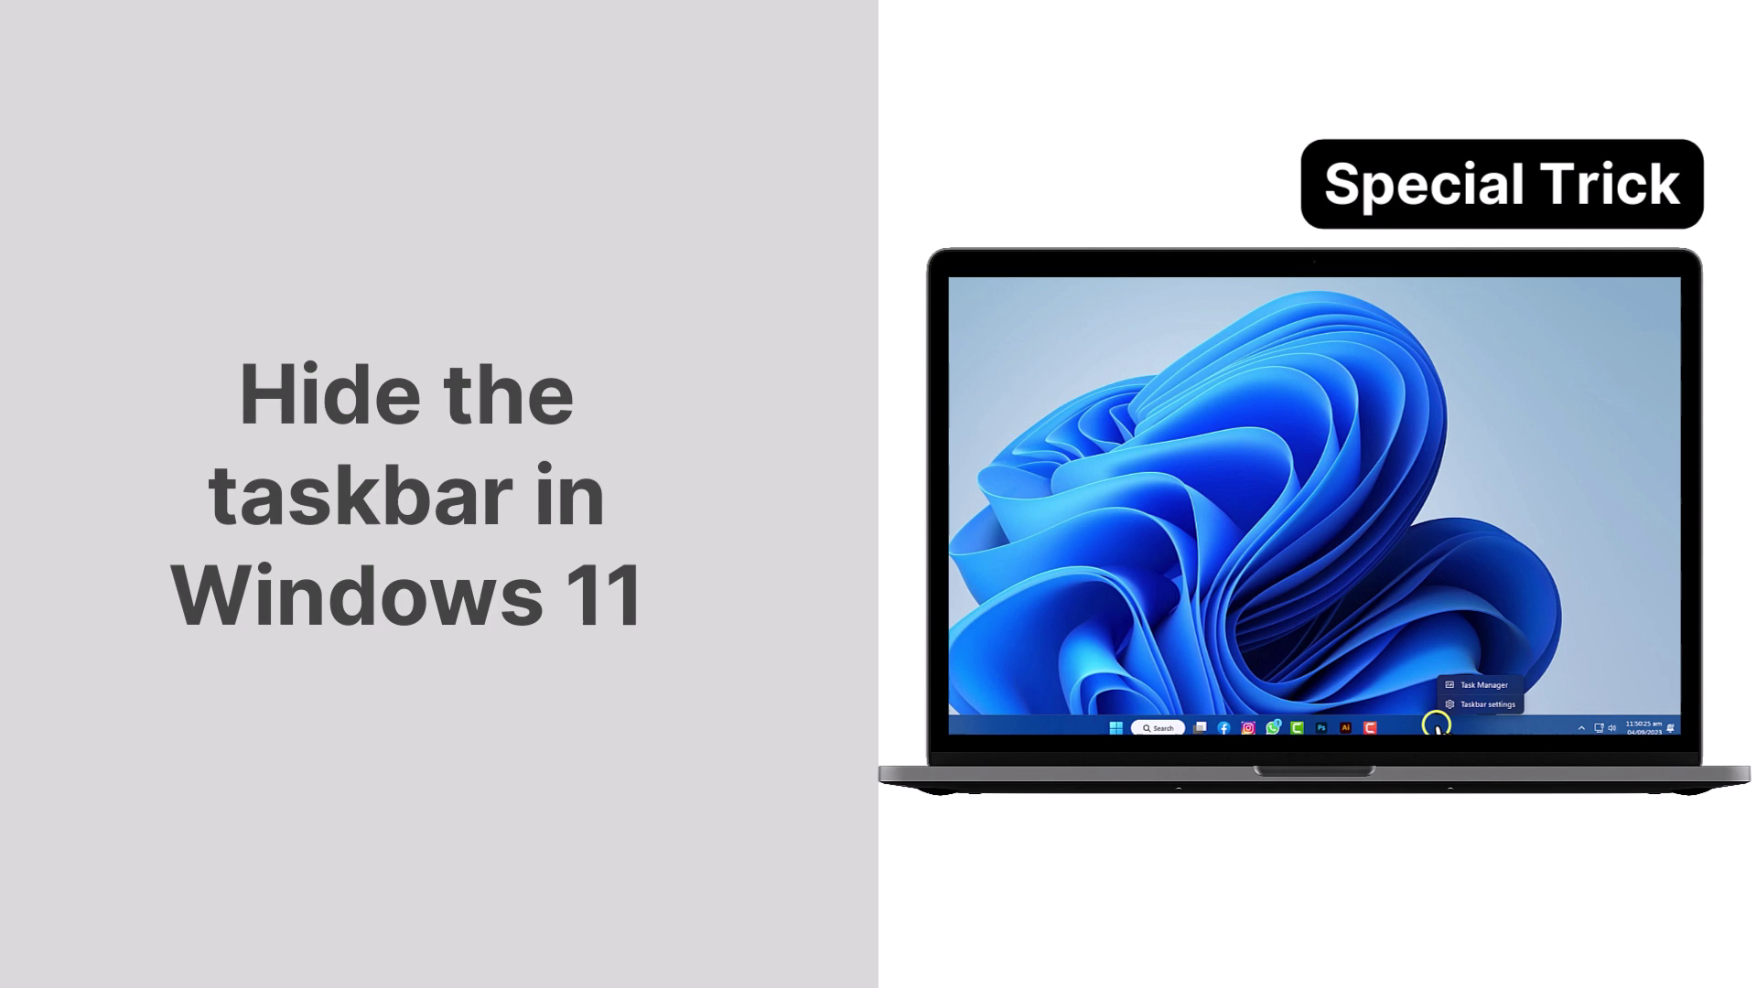
Step: Reach the Windows Taskbar settings page through the taskbar's right-click menu
click(1475, 712)
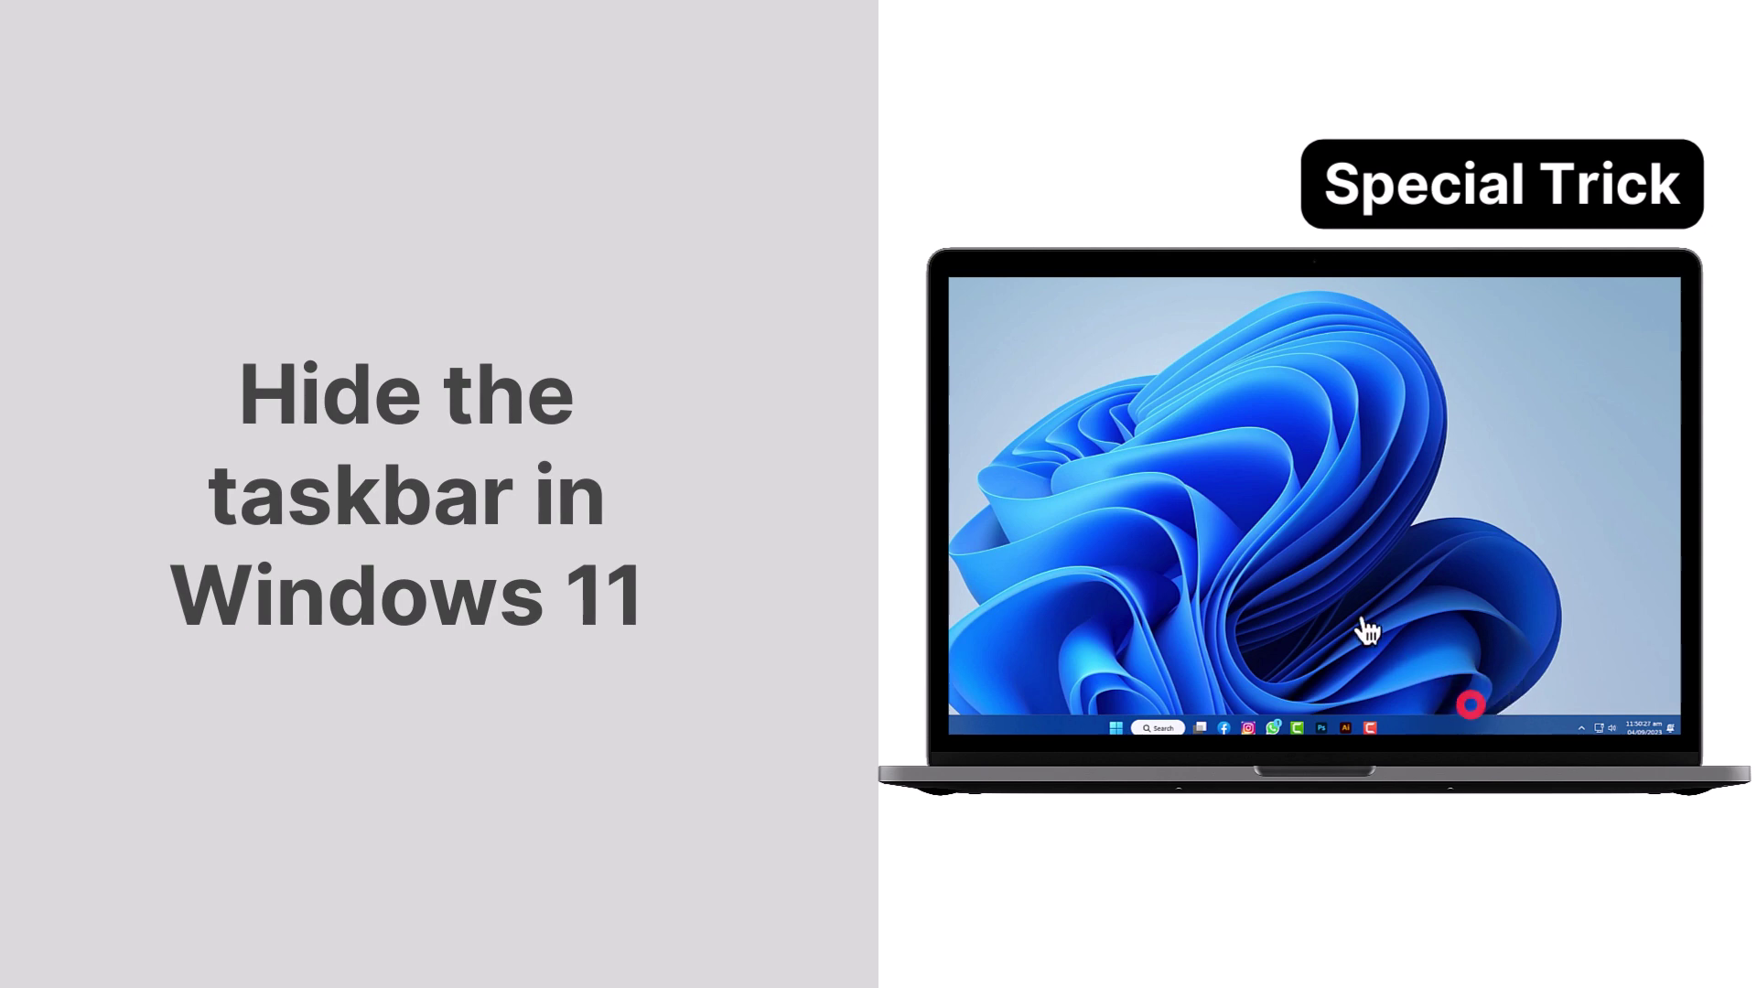
click(1240, 667)
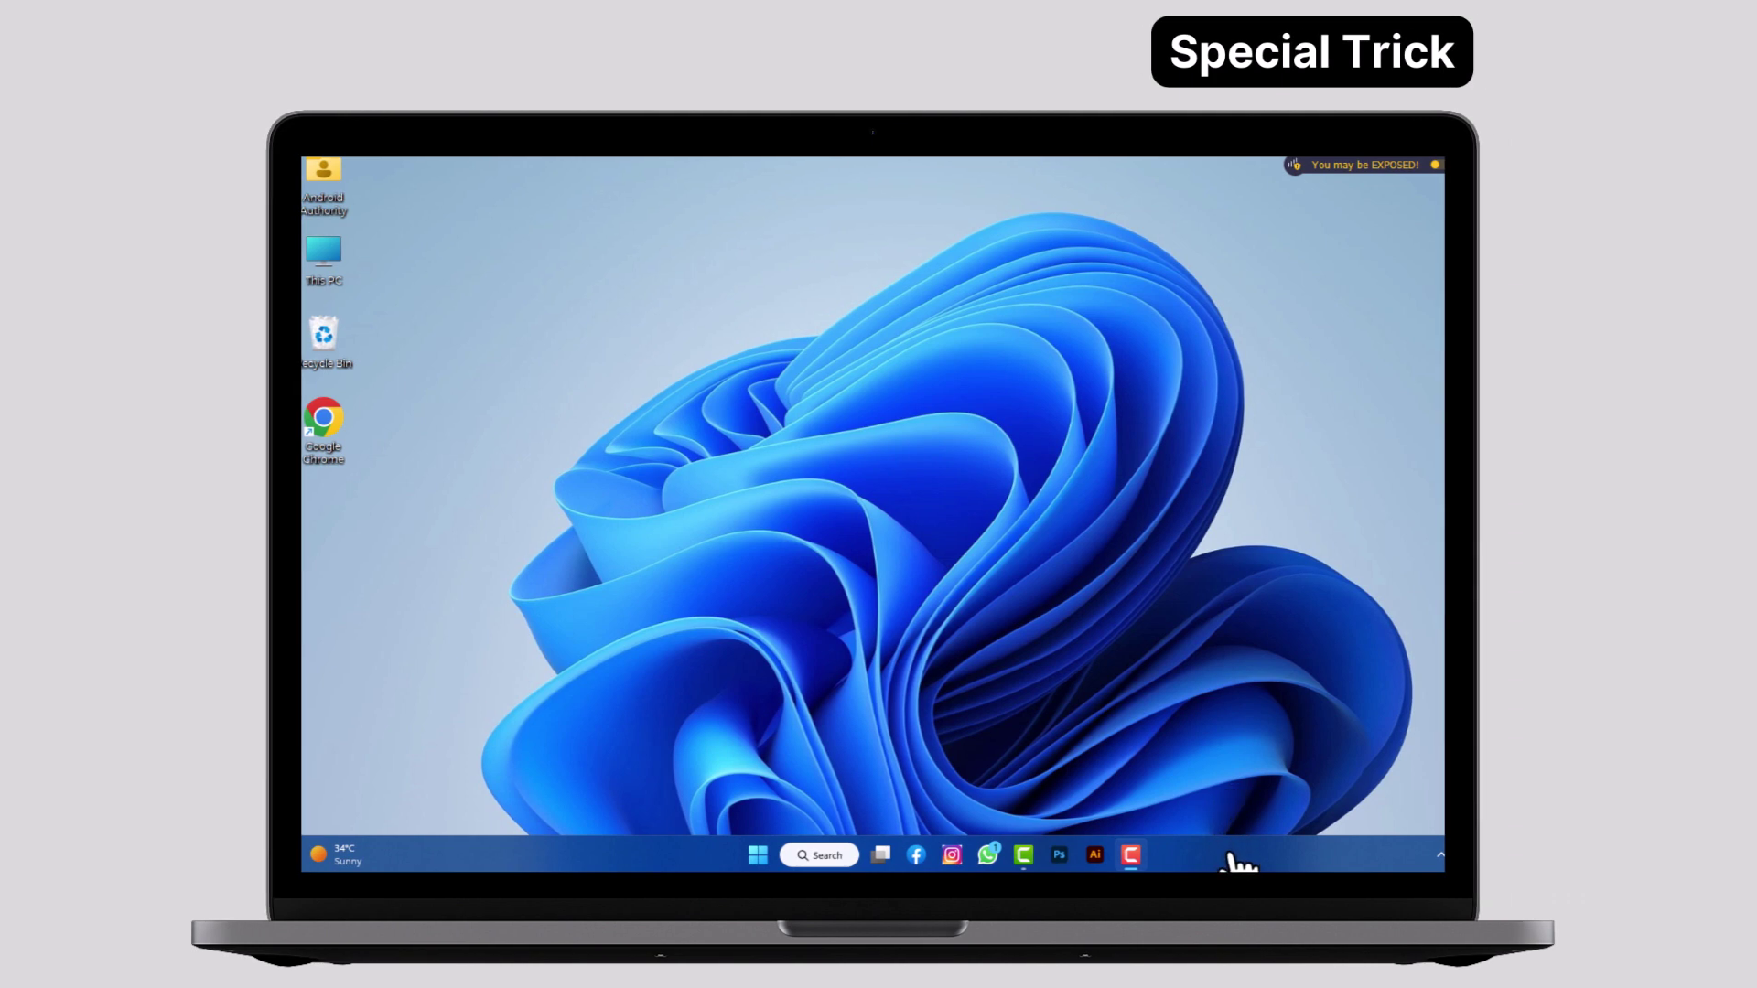
right_click(1240, 862)
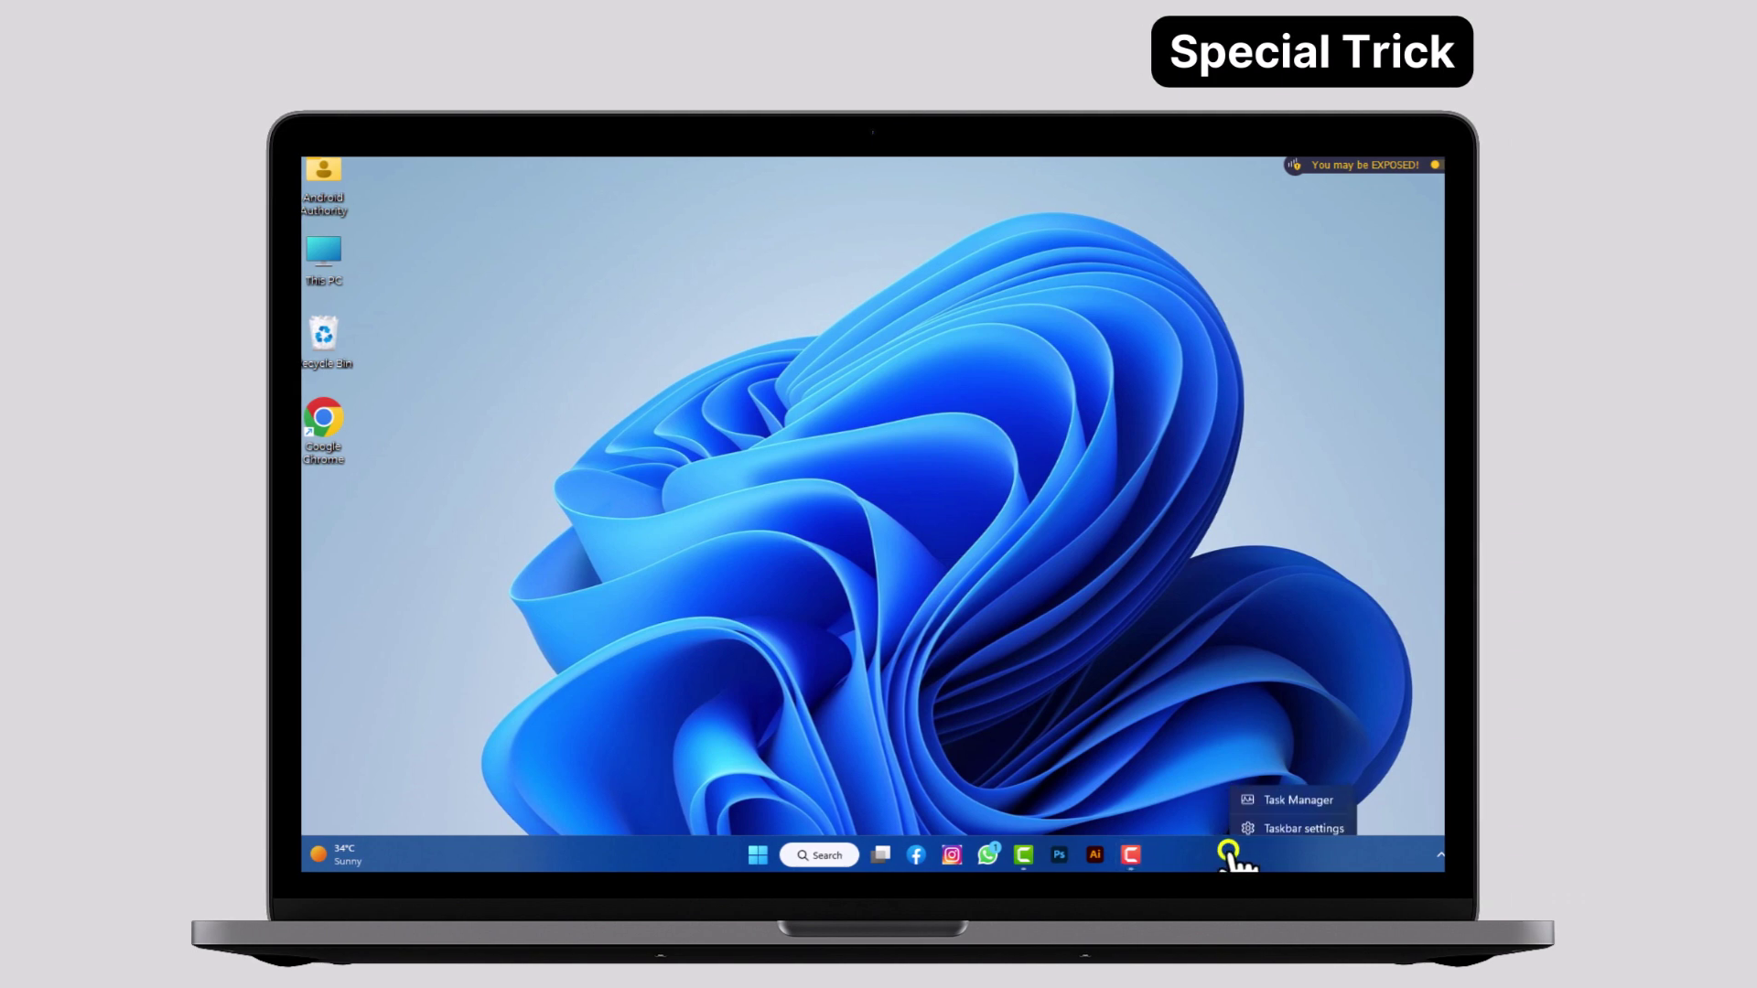
click(1284, 821)
Step: Turn on 'Automatically hide the taskbar' under Taskbar behaviors
click(931, 766)
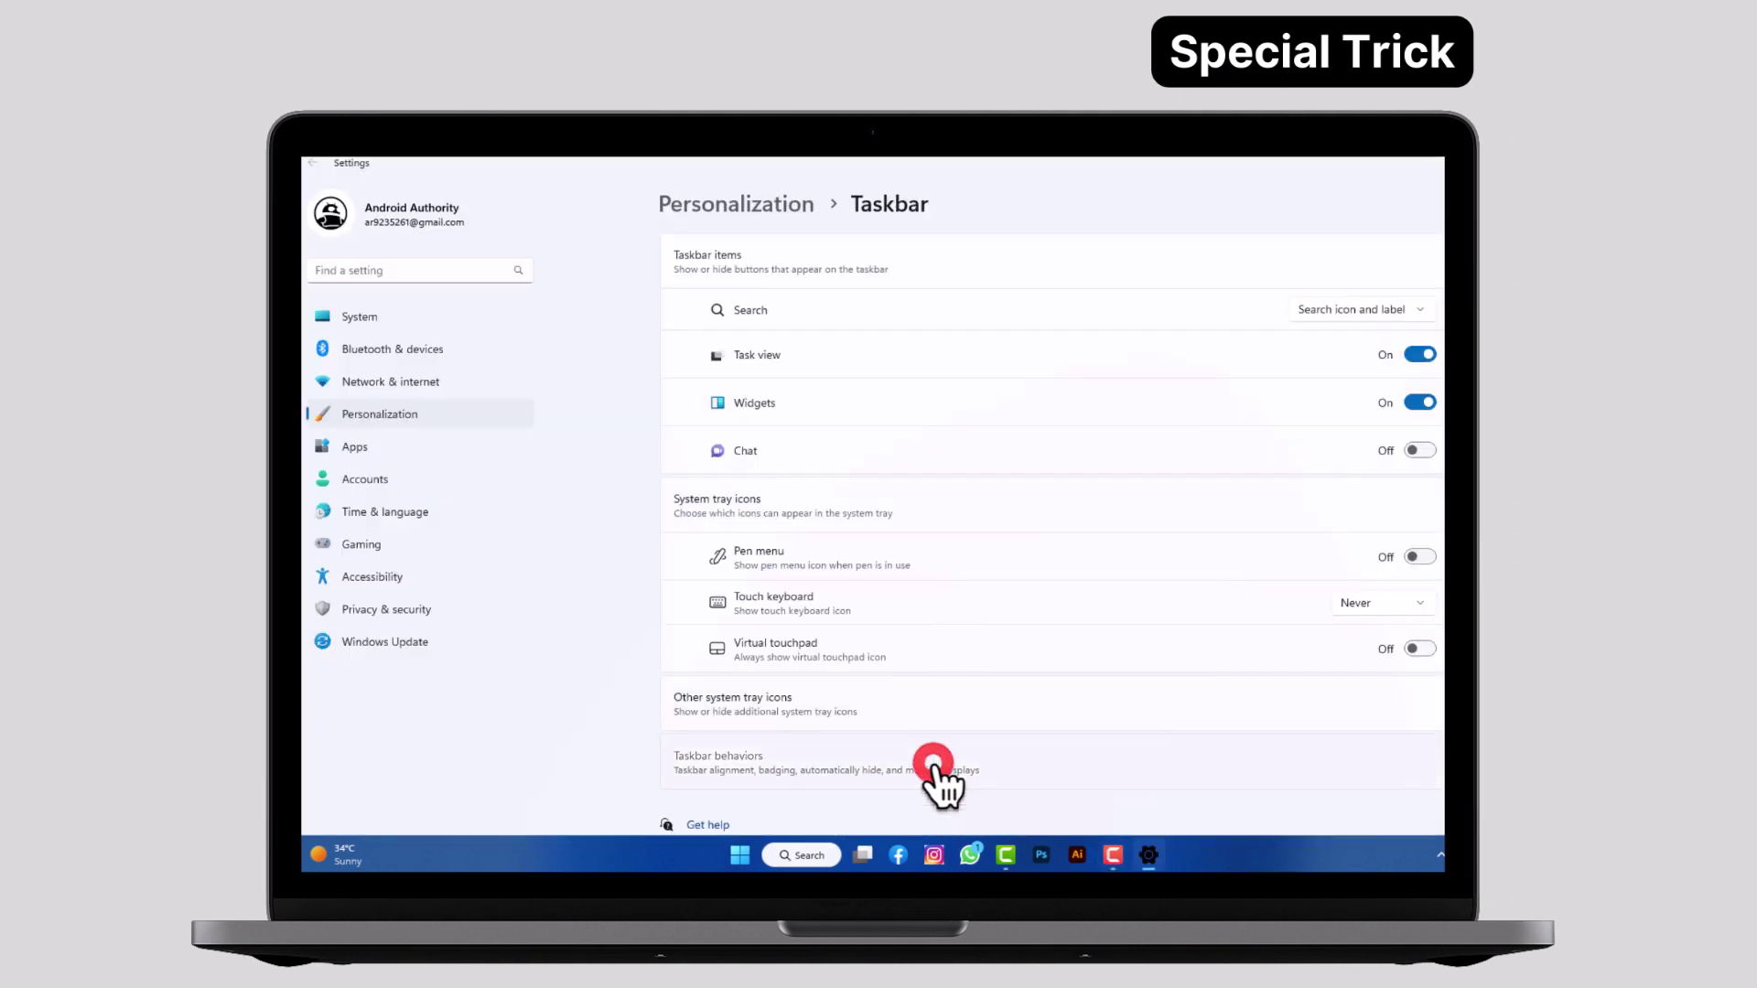
scroll(942, 786, down, 1)
scroll(878, 741, down, 3)
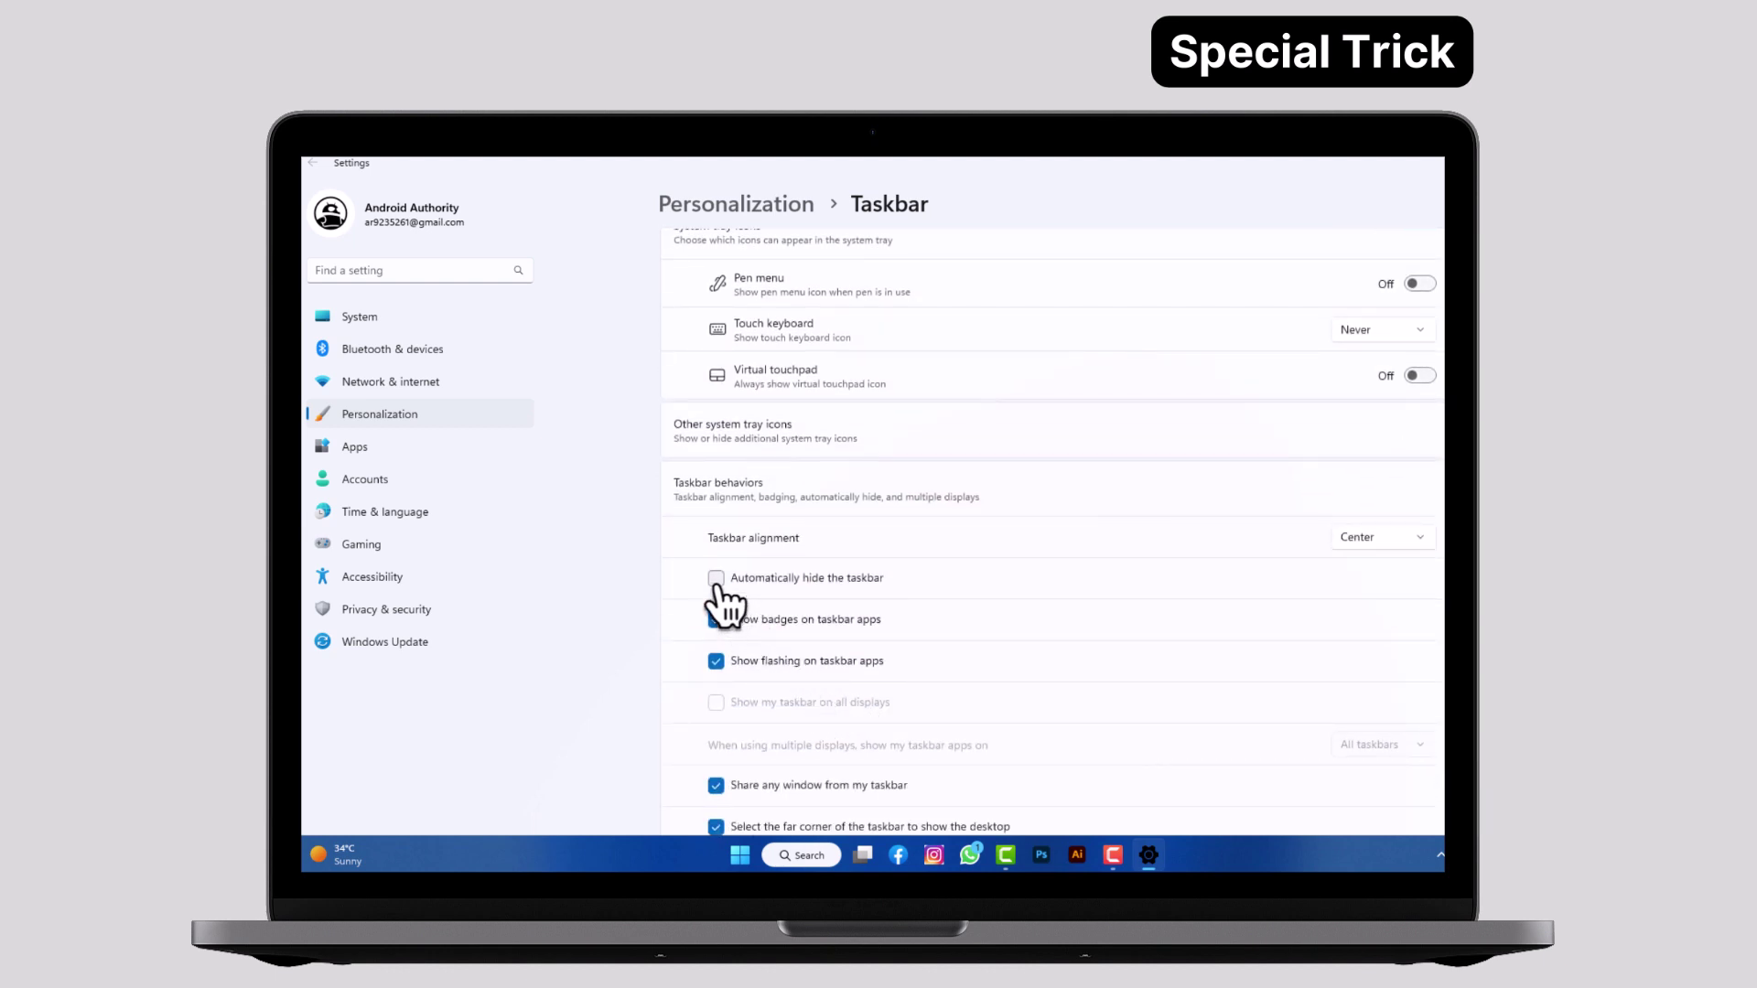
click(722, 602)
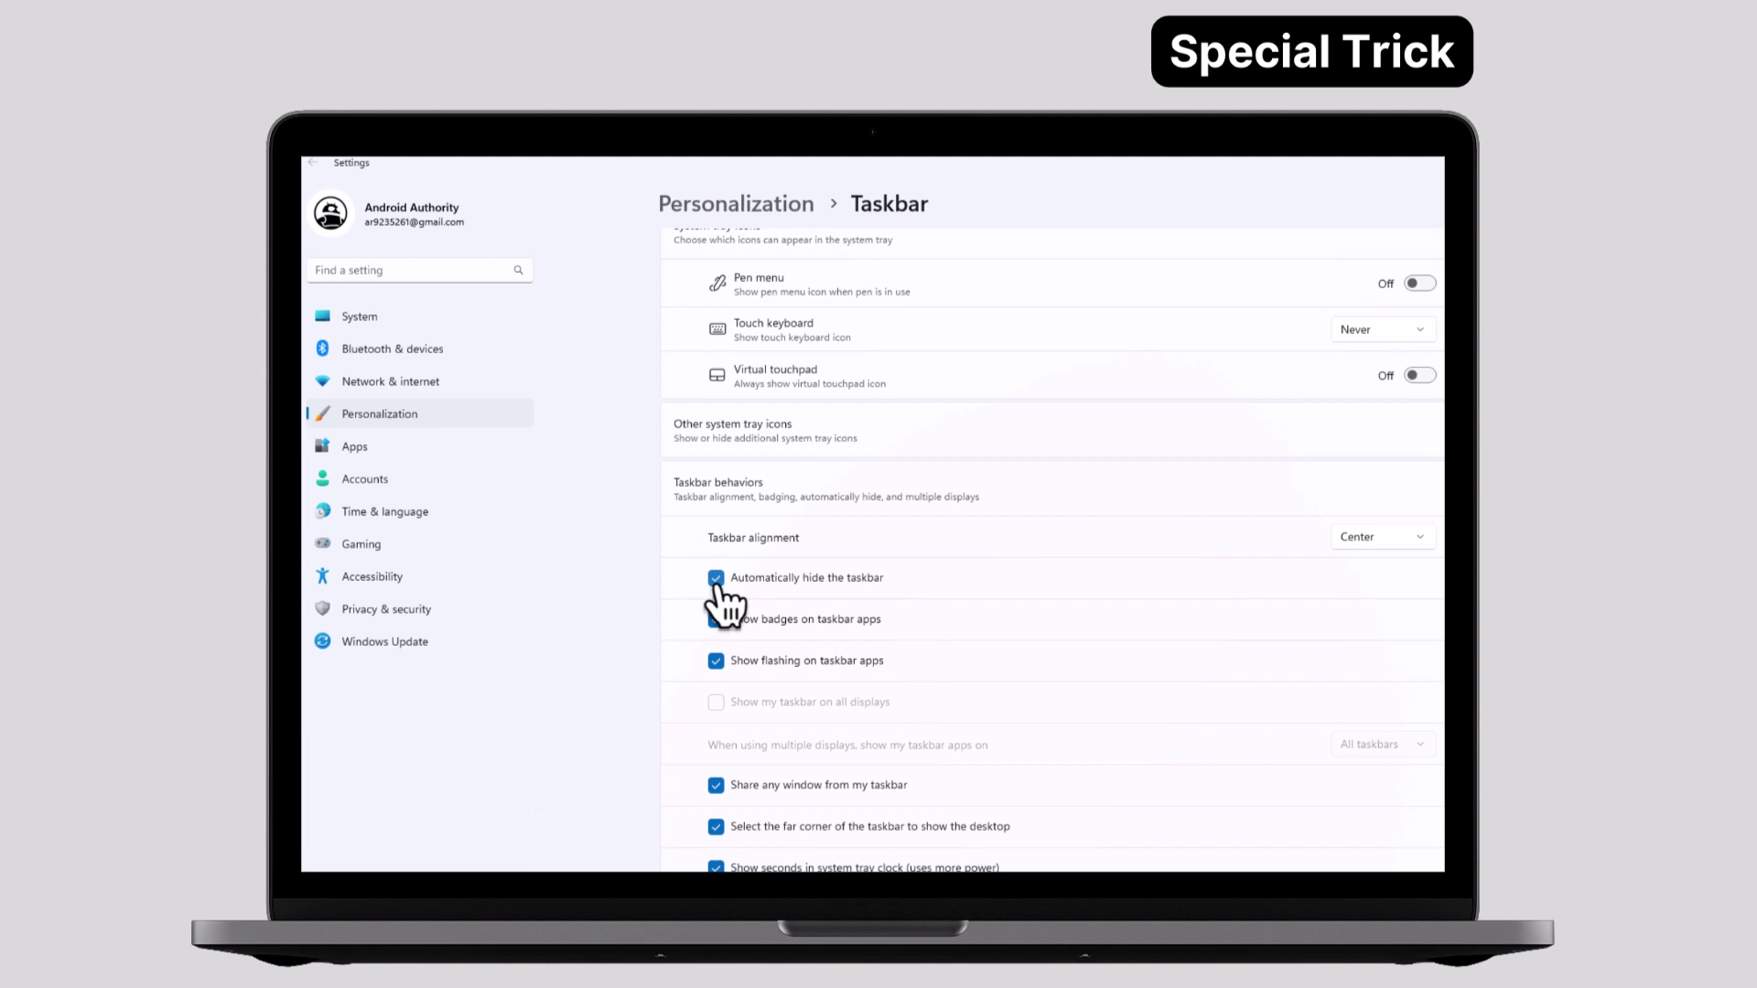